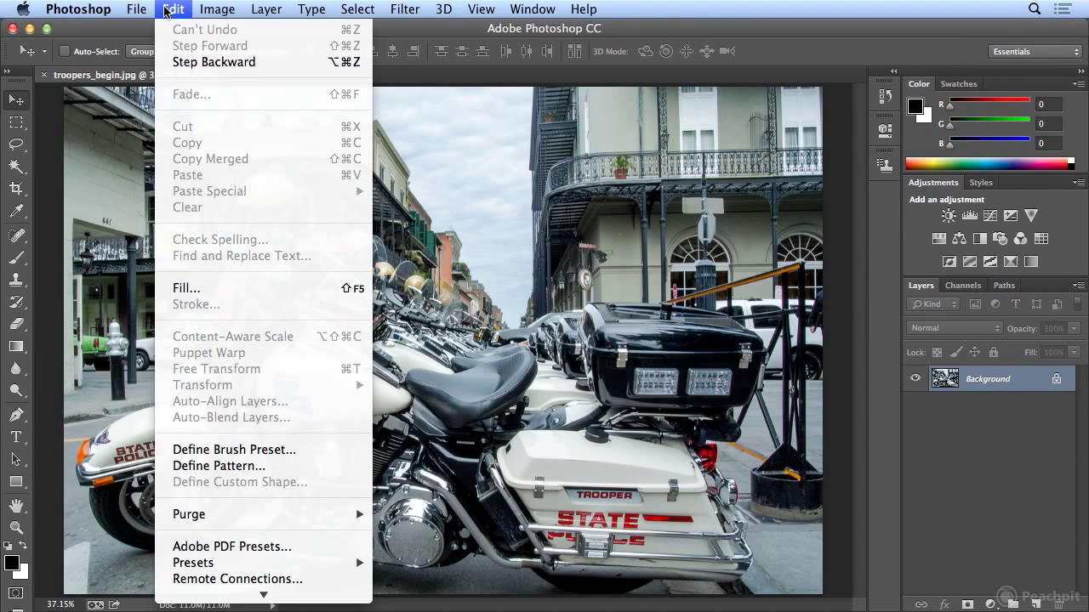
Open the keyboard shortcuts editor and check which shortcut sets are available
{"action": "mouse_move", "coordinate": [255, 597]}
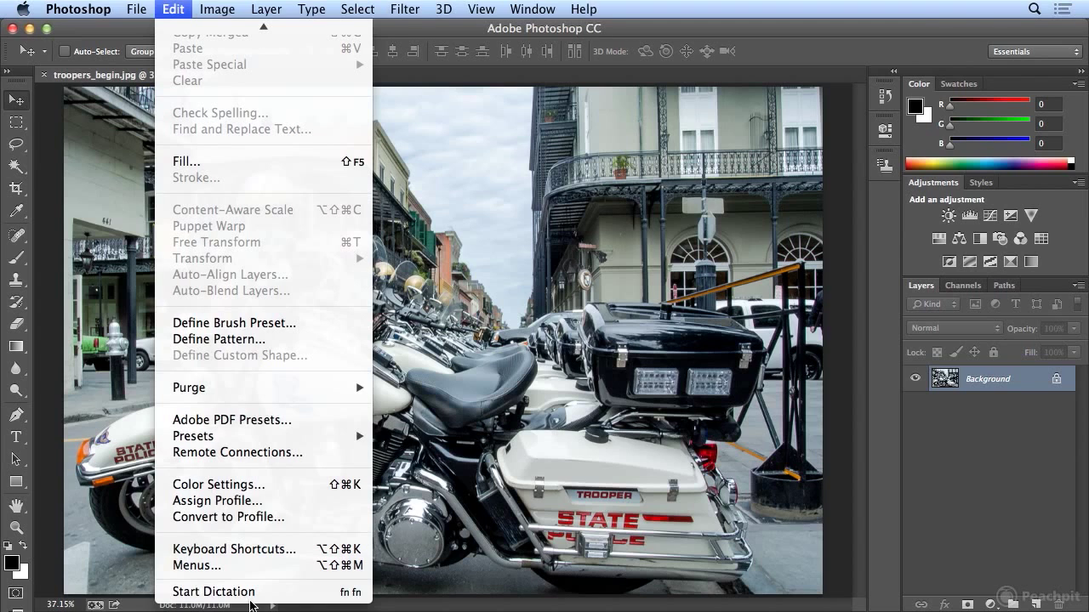
{"action": "left_click", "coordinate": [315, 553]}
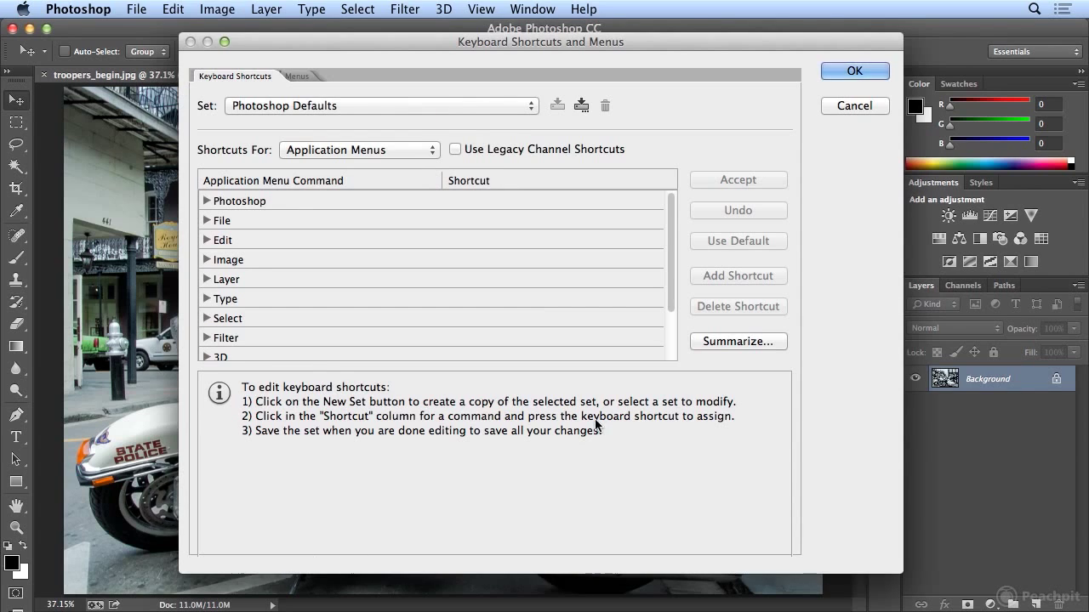
{"action": "left_click", "coordinate": [436, 106]}
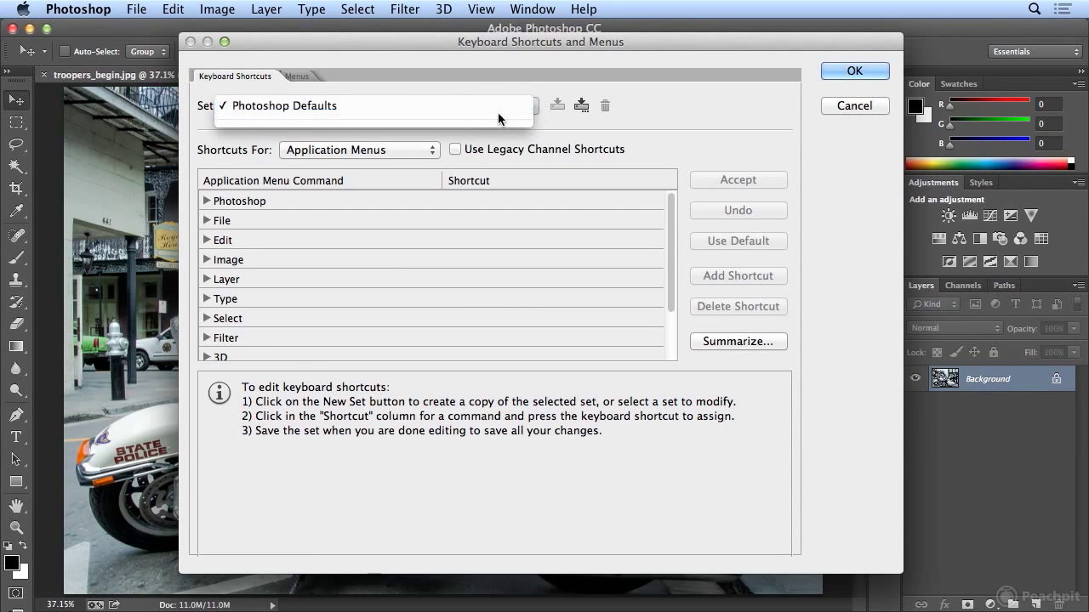
{"action": "left_click", "coordinate": [711, 126]}
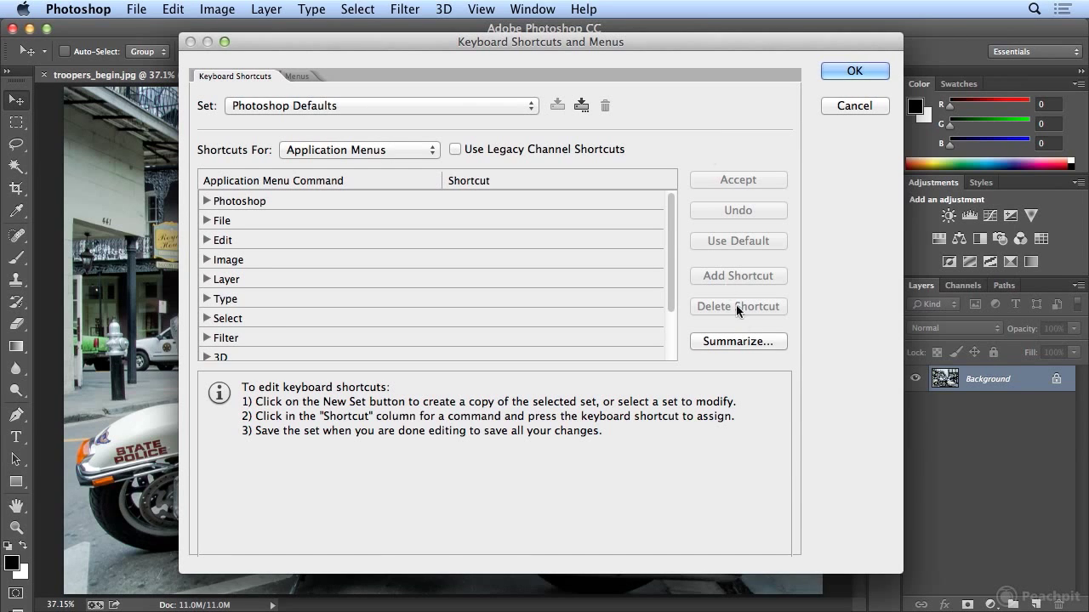
Export a summary of the Photoshop Defaults shortcut set to the Desktop as Photoshop Defaults.htm
{"action": "left_click", "coordinate": [747, 341]}
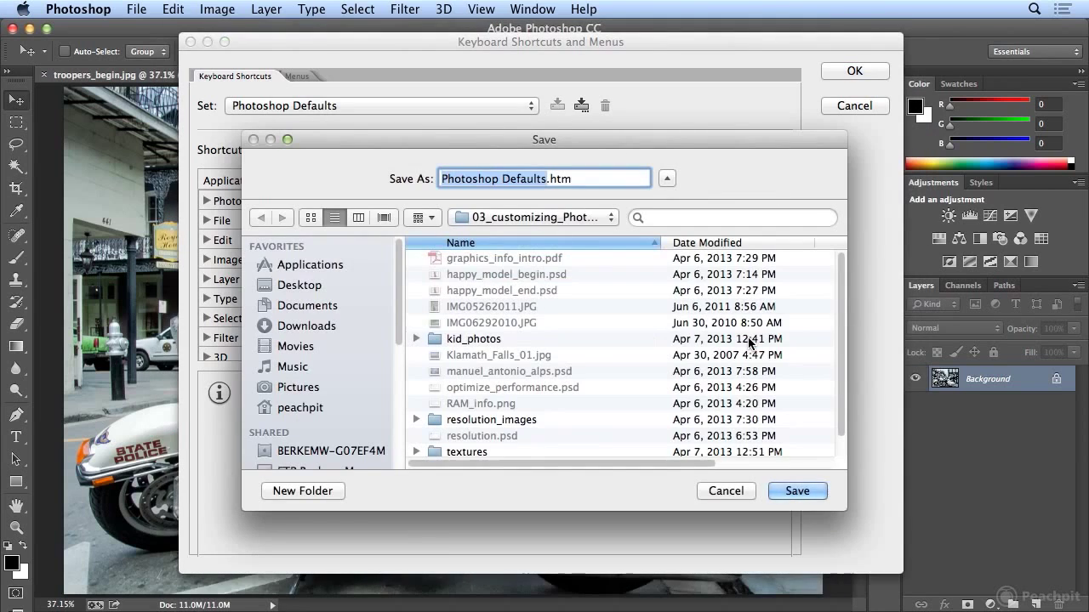
{"action": "left_click", "coordinate": [302, 286]}
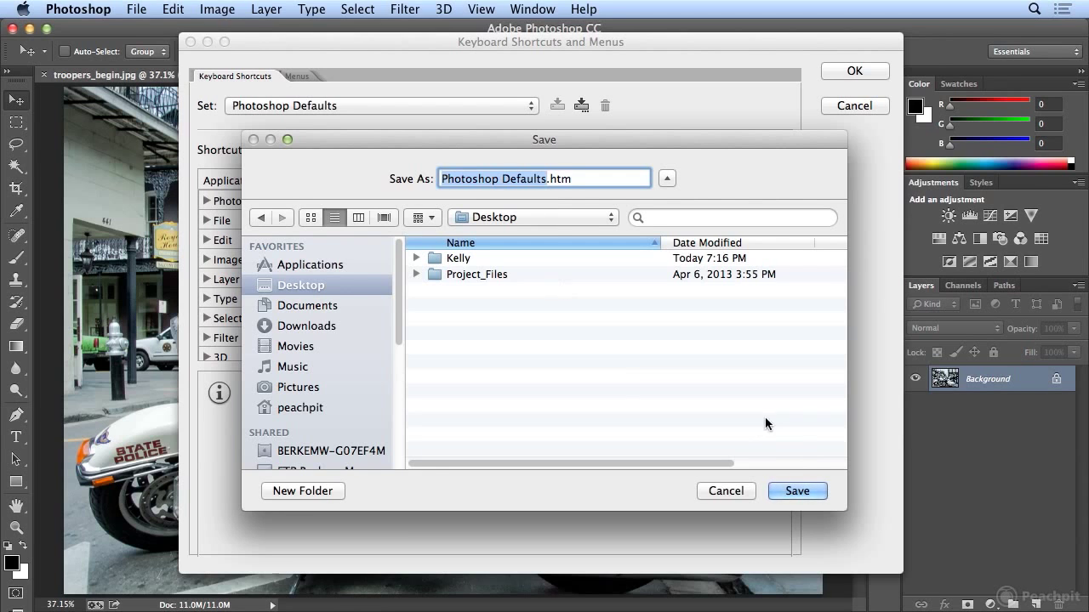
{"action": "left_click", "coordinate": [799, 490]}
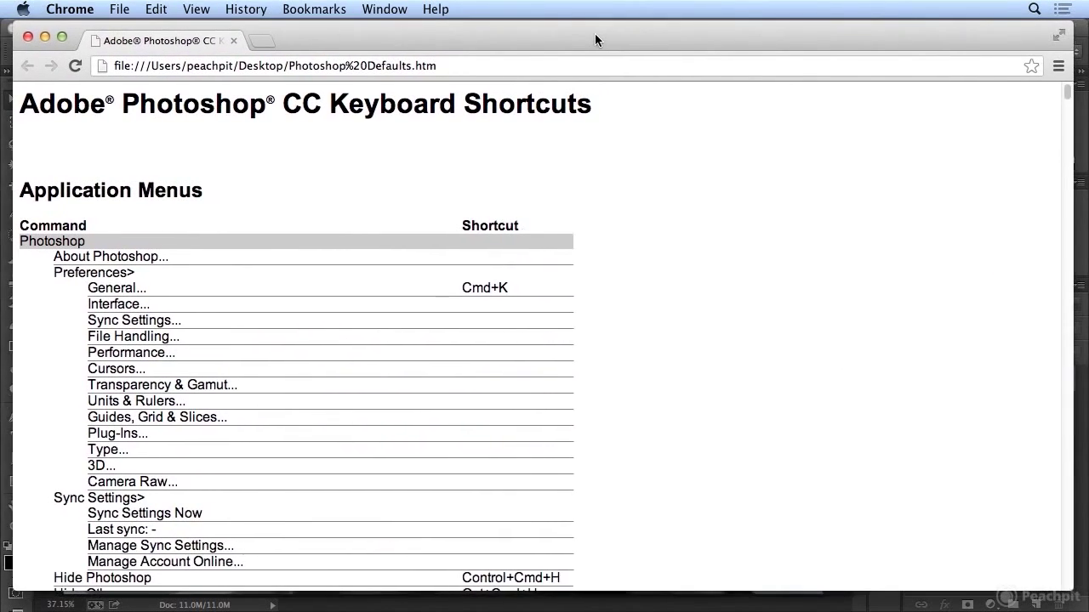
Skim the exported shortcut list down to the Edit commands and search the page for "type"
{"action": "left_click_drag", "start_coordinate": [594, 39], "coordinate": [582, 38]}
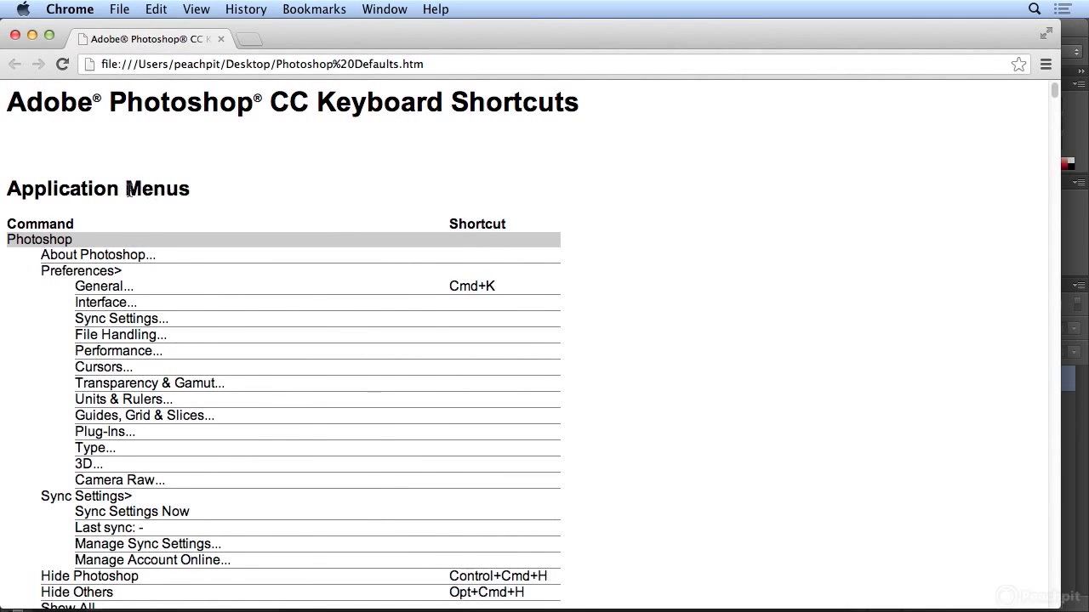
{"action": "scroll", "coordinate": [177, 246], "scroll_direction": "down", "scroll_amount": 4}
{"action": "scroll", "coordinate": [177, 246], "scroll_direction": "down", "scroll_amount": 15}
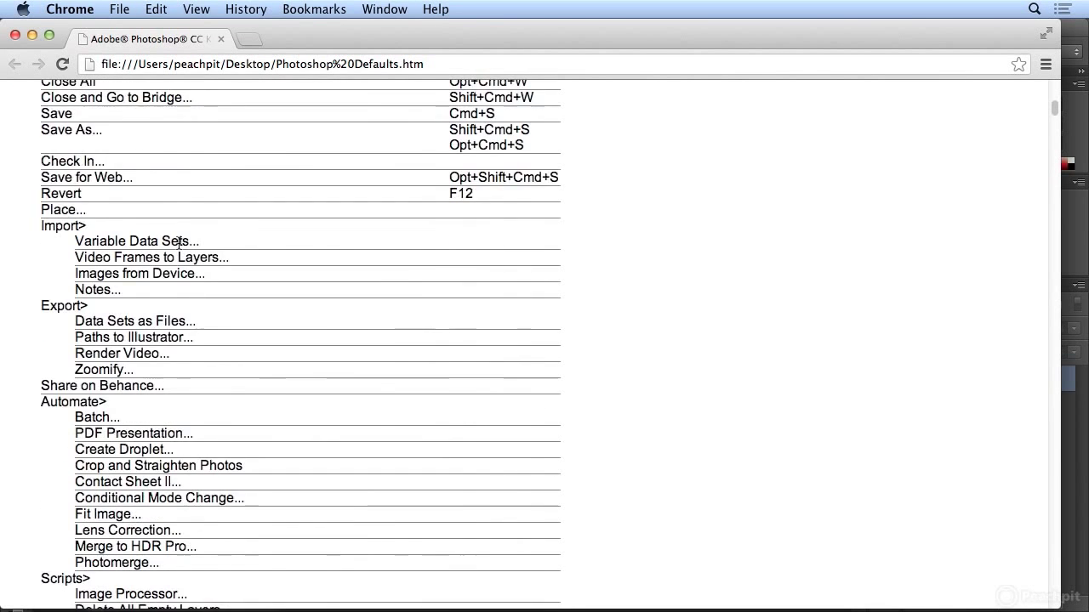
{"action": "scroll", "coordinate": [179, 243], "scroll_direction": "down", "scroll_amount": 15}
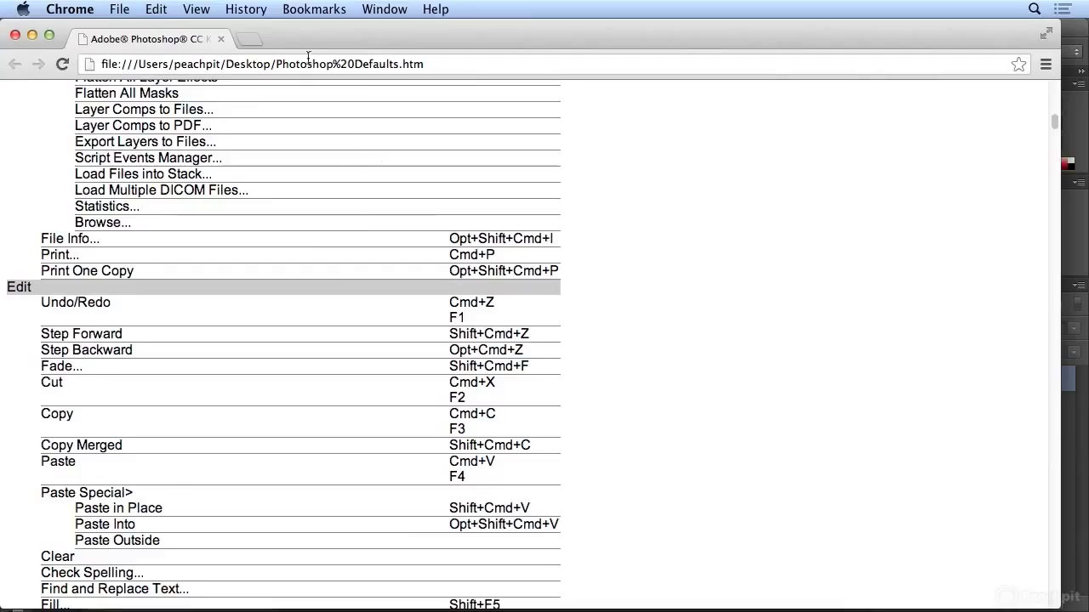
{"action": "left_click", "coordinate": [149, 8]}
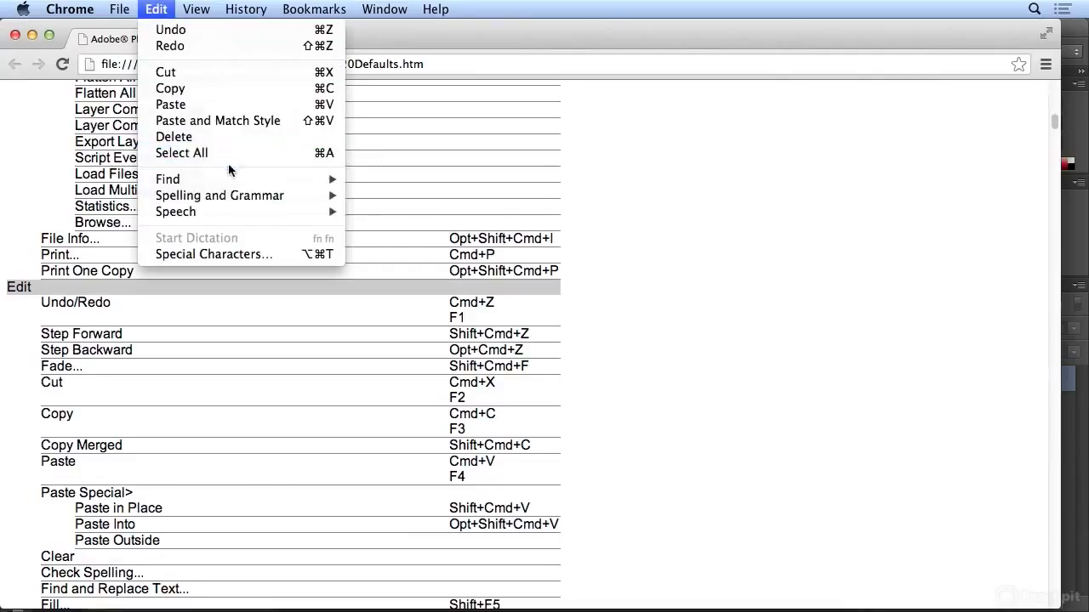
{"action": "mouse_move", "coordinate": [234, 179]}
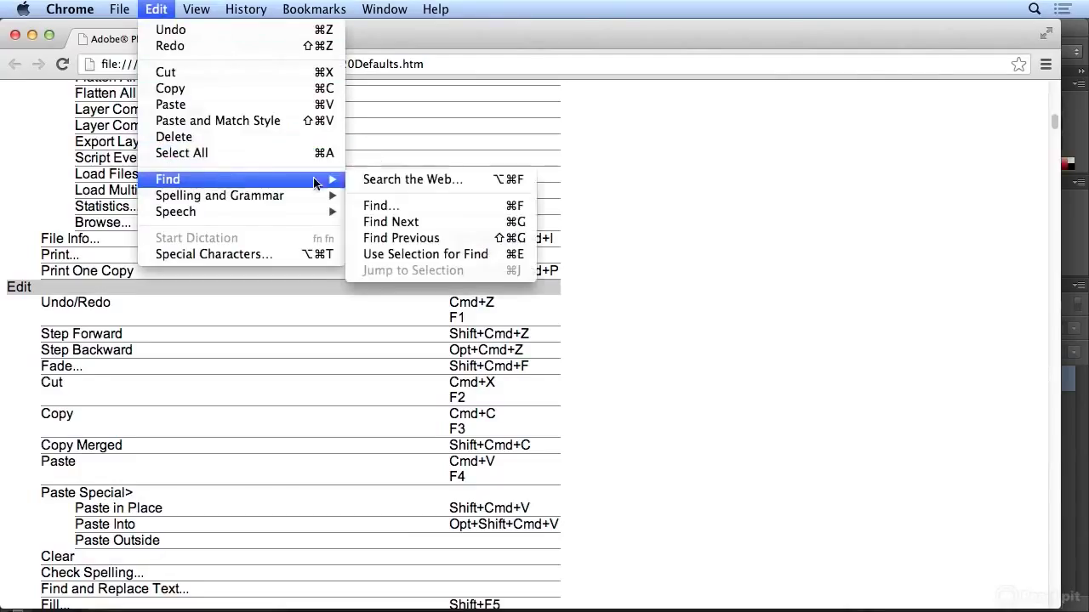
{"action": "left_click", "coordinate": [453, 207]}
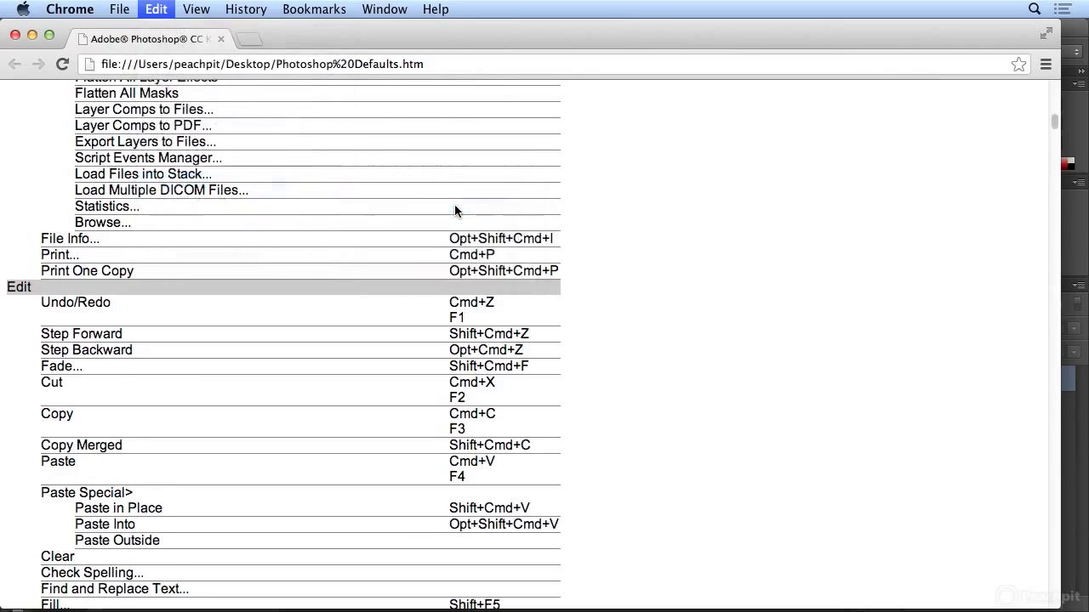
{"action": "type", "text": "type"}
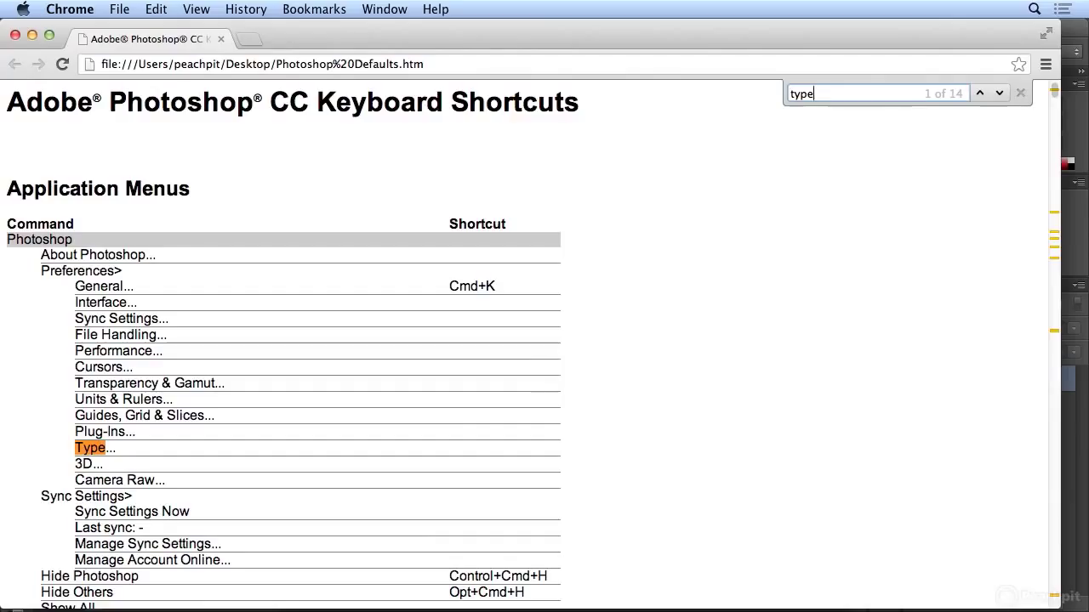
Step through all the "type" matches on the page, checking the shortcuts of the type tools
{"action": "left_click", "coordinate": [1000, 93]}
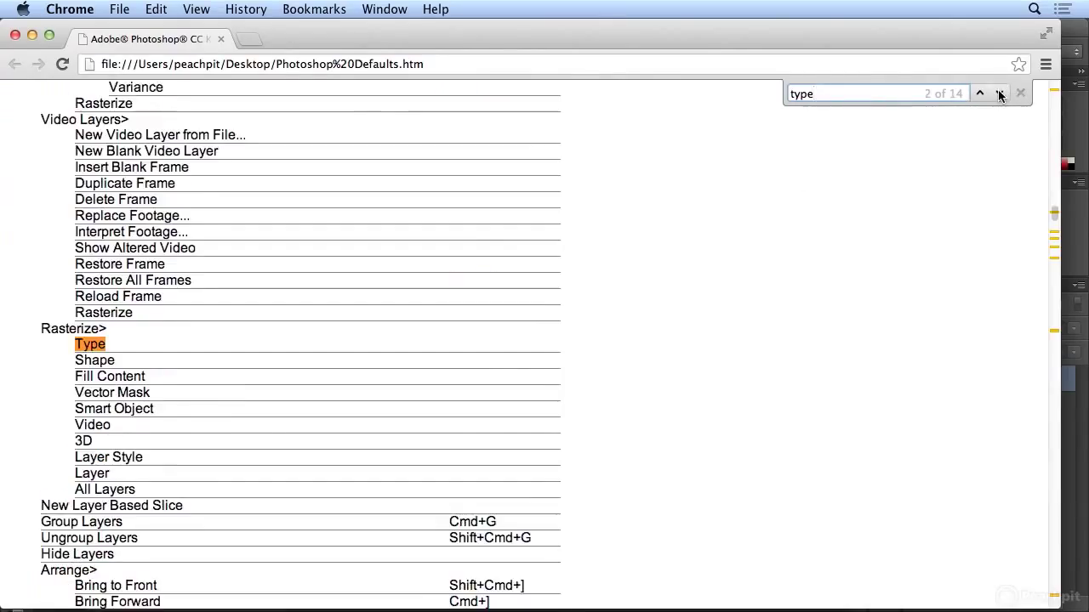
{"action": "left_click", "coordinate": [999, 94]}
{"action": "left_click", "coordinate": [999, 93]}
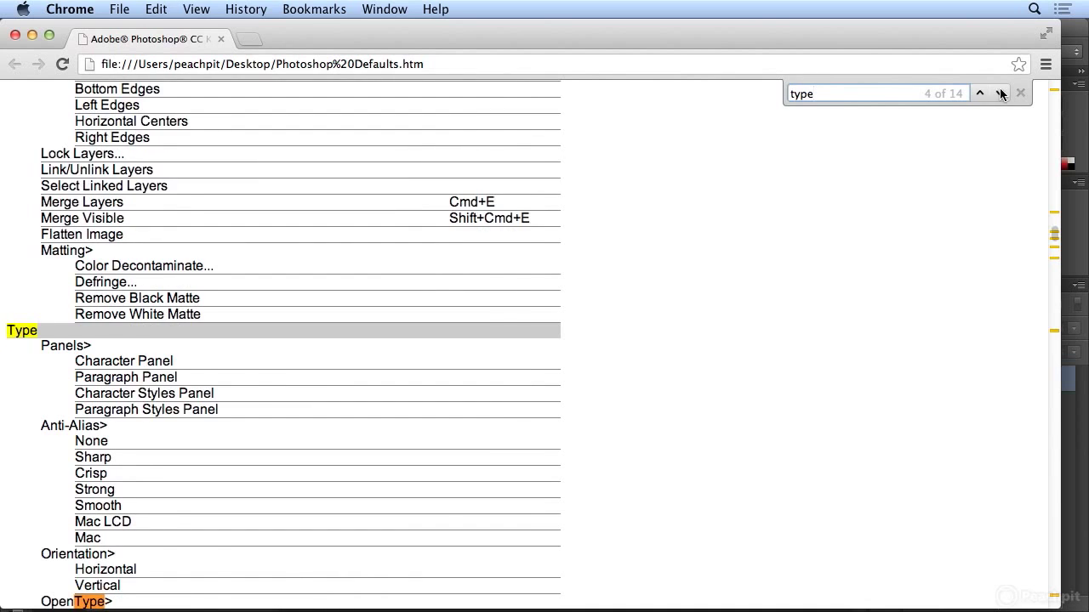
{"action": "left_click", "coordinate": [1000, 94]}
{"action": "left_click", "coordinate": [999, 93]}
{"action": "left_click", "coordinate": [1000, 93]}
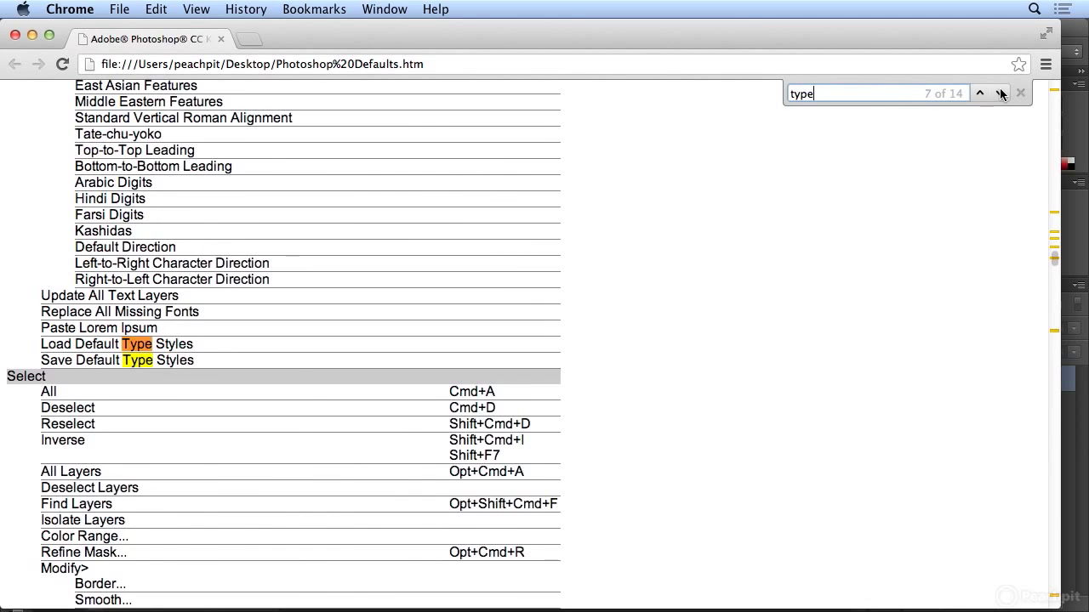
{"action": "left_click", "coordinate": [999, 94]}
{"action": "left_click", "coordinate": [999, 94]}
{"action": "left_click", "coordinate": [999, 94]}
{"action": "left_click", "coordinate": [999, 94]}
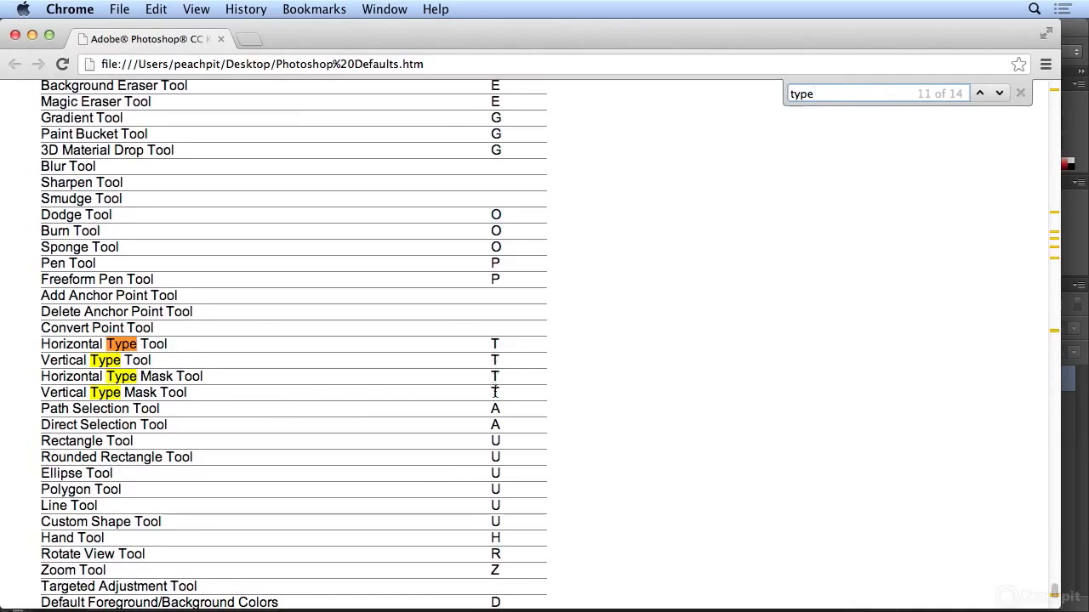
{"action": "left_click", "coordinate": [1000, 96]}
{"action": "left_click", "coordinate": [1000, 95]}
{"action": "left_click", "coordinate": [999, 95]}
{"action": "left_click", "coordinate": [1000, 96]}
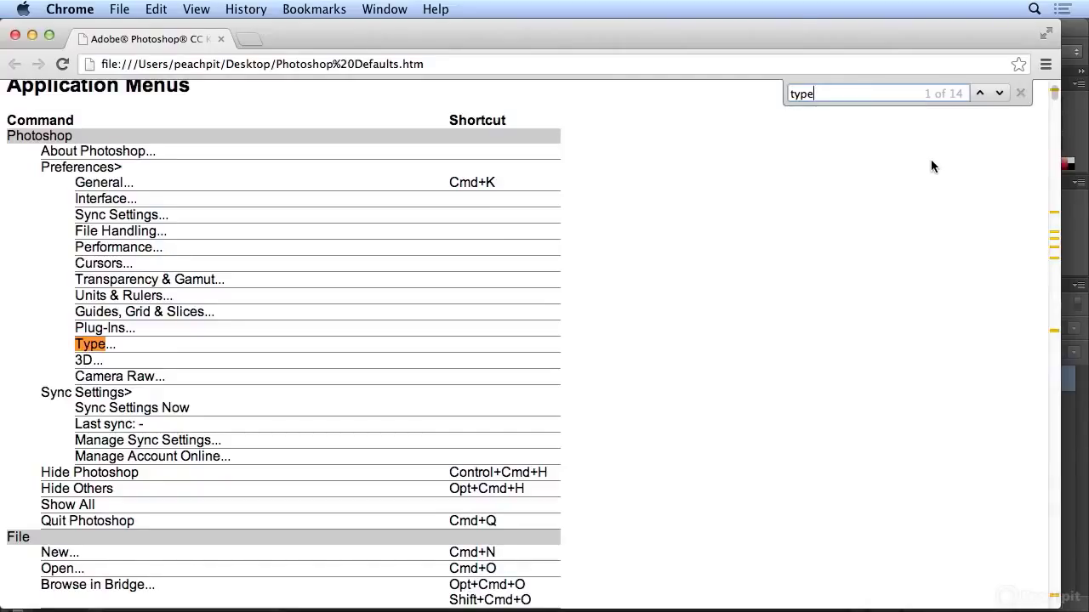
Search the shortcut page for "image size", and close the browser window to return to Photoshop's shortcut editor
{"action": "double_click", "coordinate": [830, 94]}
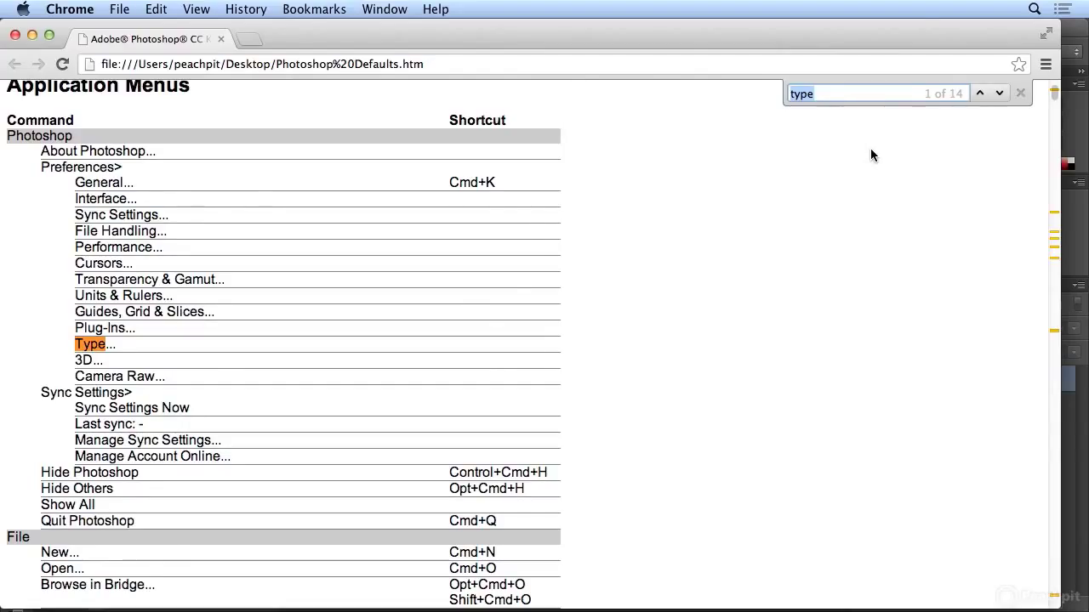
{"action": "type", "text": "image size"}
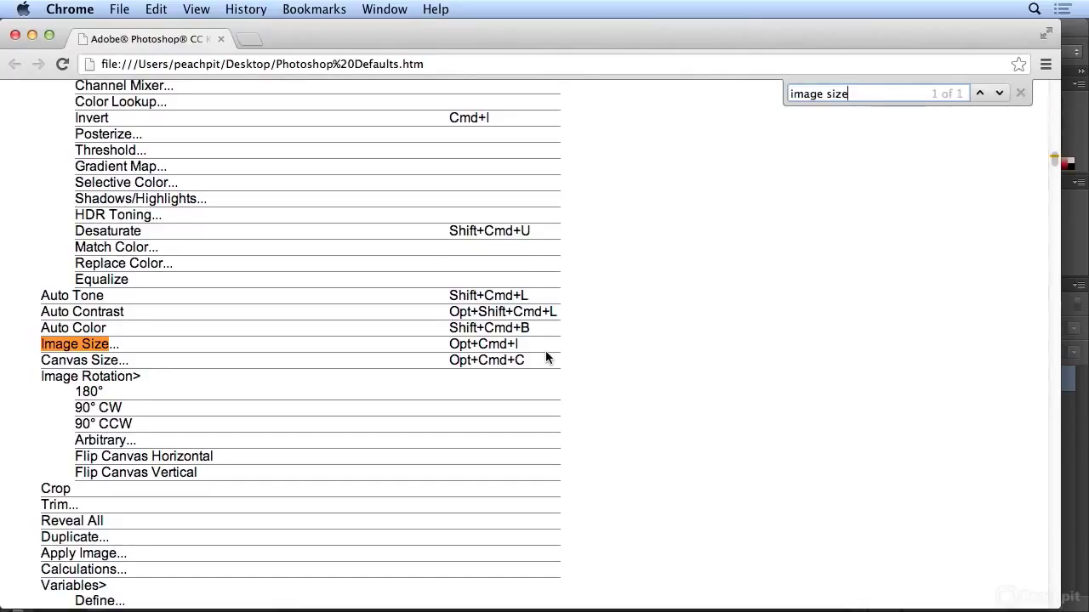
{"action": "left_click", "coordinate": [15, 35]}
{"action": "left_click", "coordinate": [374, 48]}
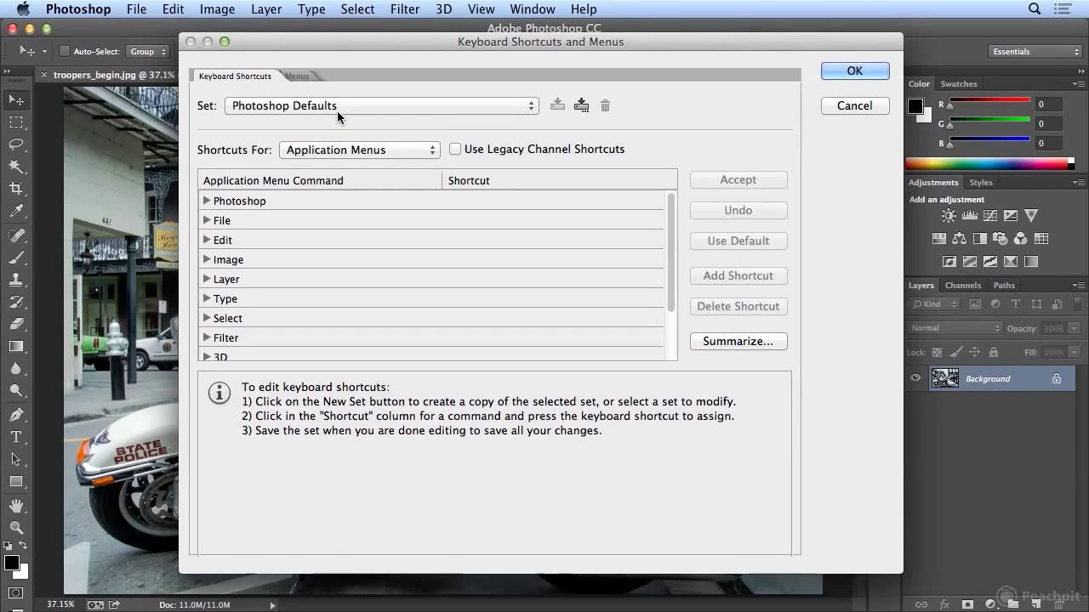
Create a new shortcut set from Photoshop Defaults, saving it in the Keyboard Shortcuts folder under the owner's first name
{"action": "left_click", "coordinate": [575, 107]}
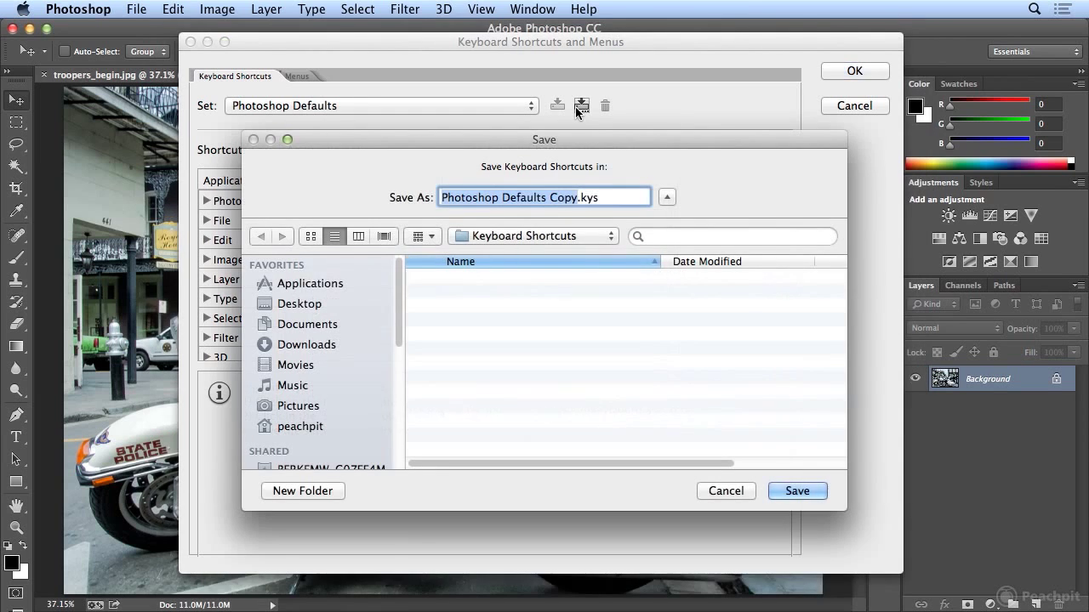
{"action": "type", "text": "Kelly"}
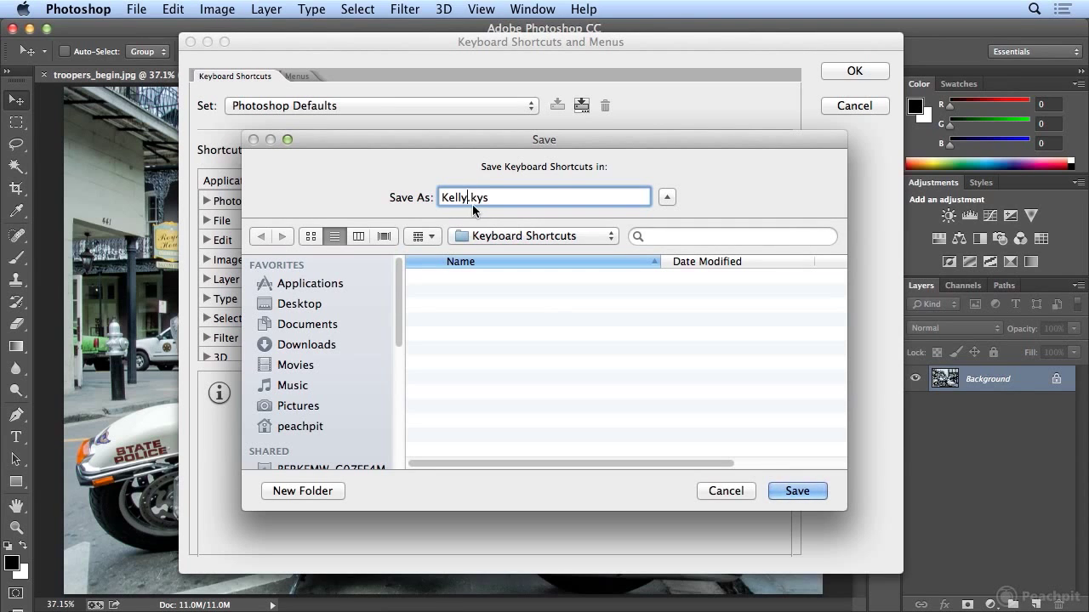
{"action": "left_click", "coordinate": [516, 235]}
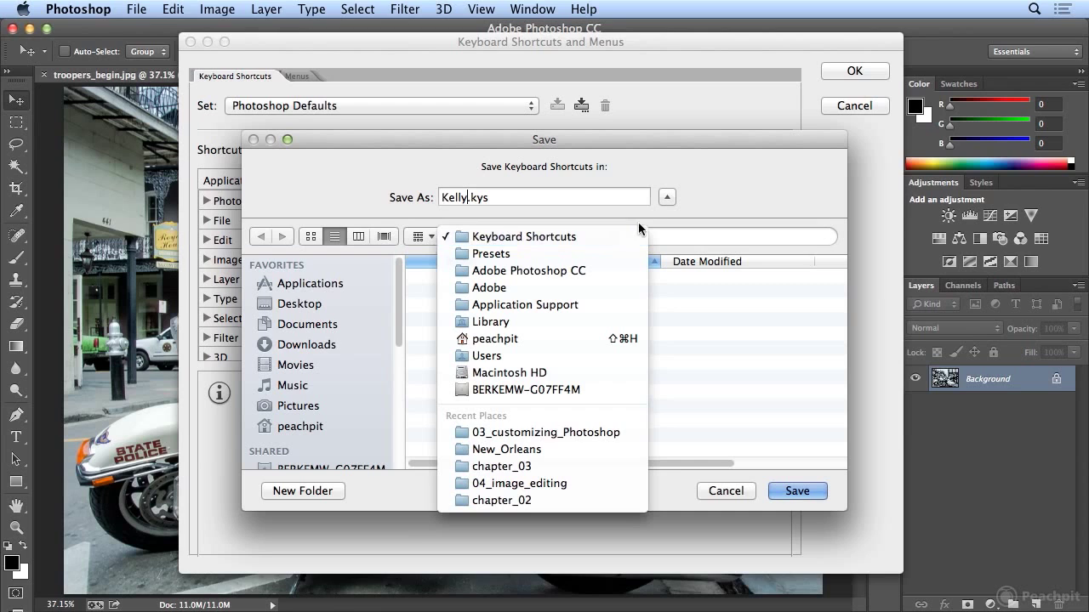
{"action": "left_click", "coordinate": [654, 228]}
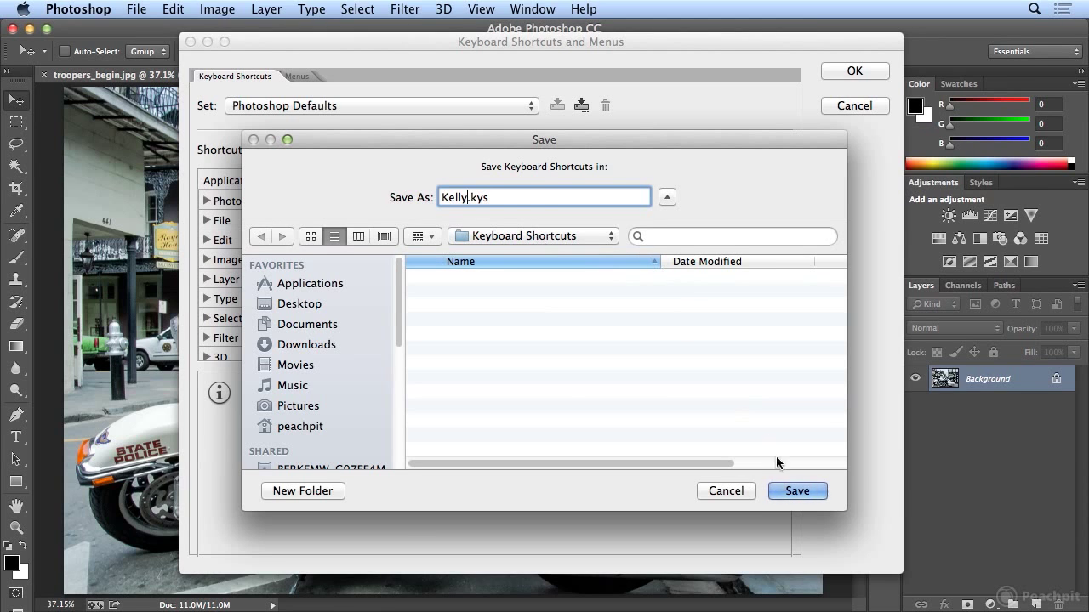
{"action": "left_click", "coordinate": [786, 493]}
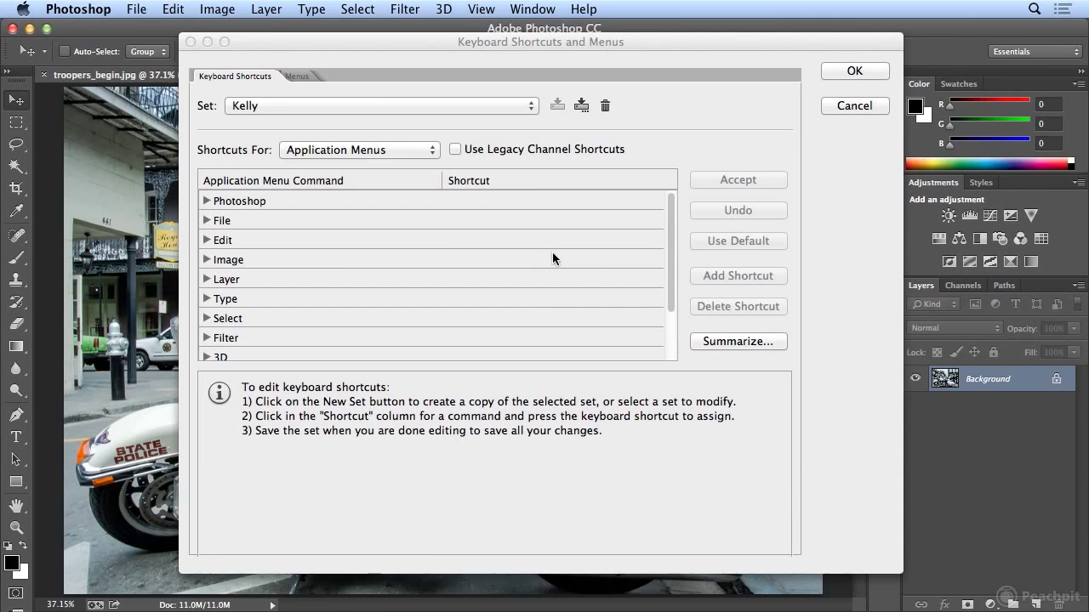
View the shortcut commands for Panel Menus and switch the list to Tools
{"action": "left_click", "coordinate": [428, 153]}
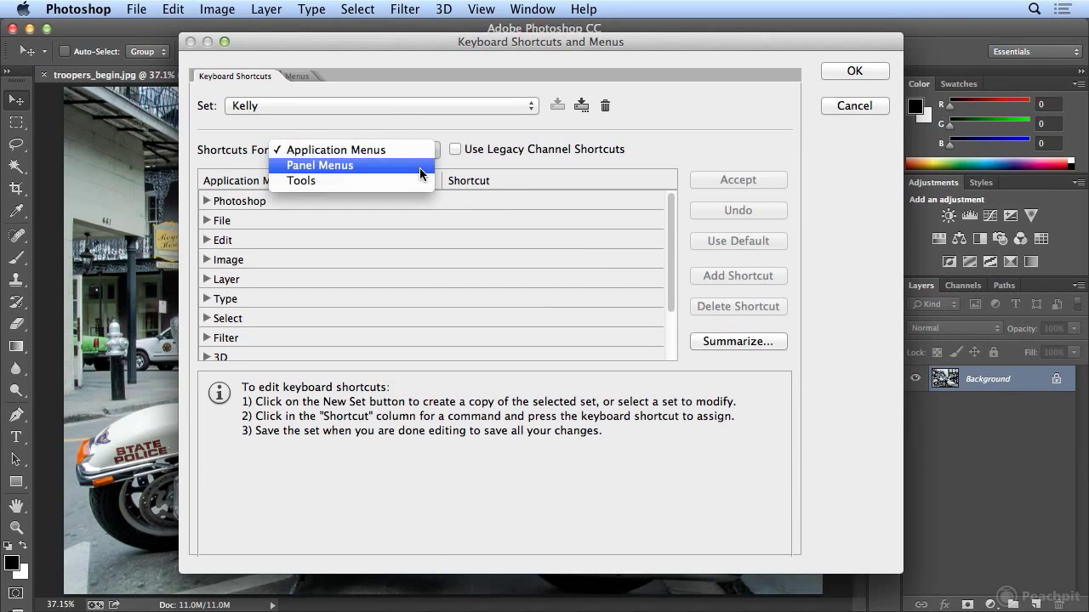
{"action": "left_click", "coordinate": [421, 170]}
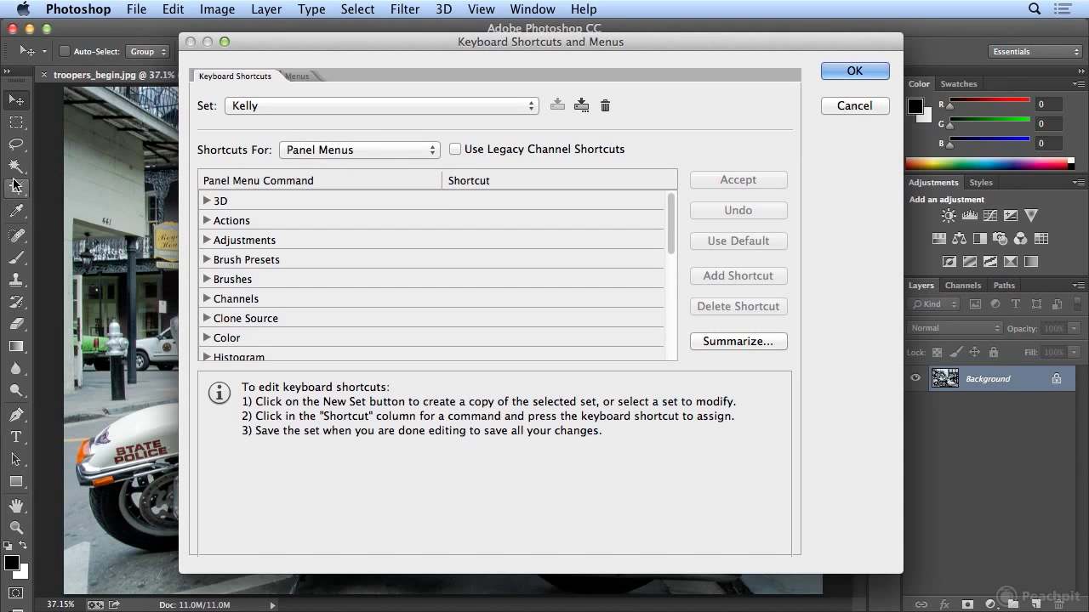
{"action": "left_click", "coordinate": [401, 155]}
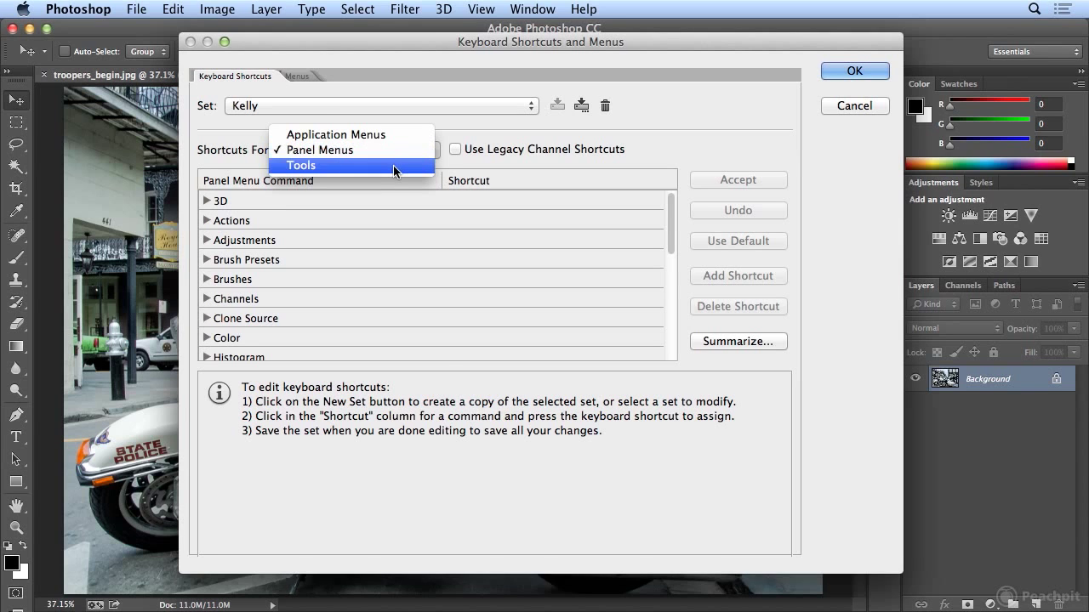
{"action": "left_click", "coordinate": [393, 165]}
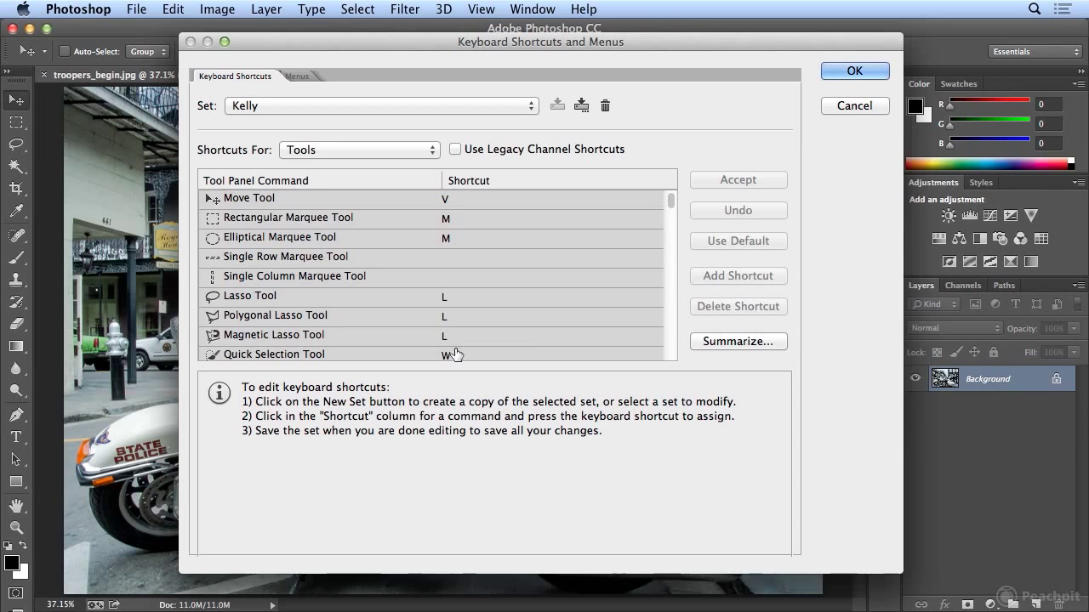
Assign R to the Blur Tool, accept its removal from the Rotate View Tool and go to that conflict
{"action": "left_click", "coordinate": [669, 329]}
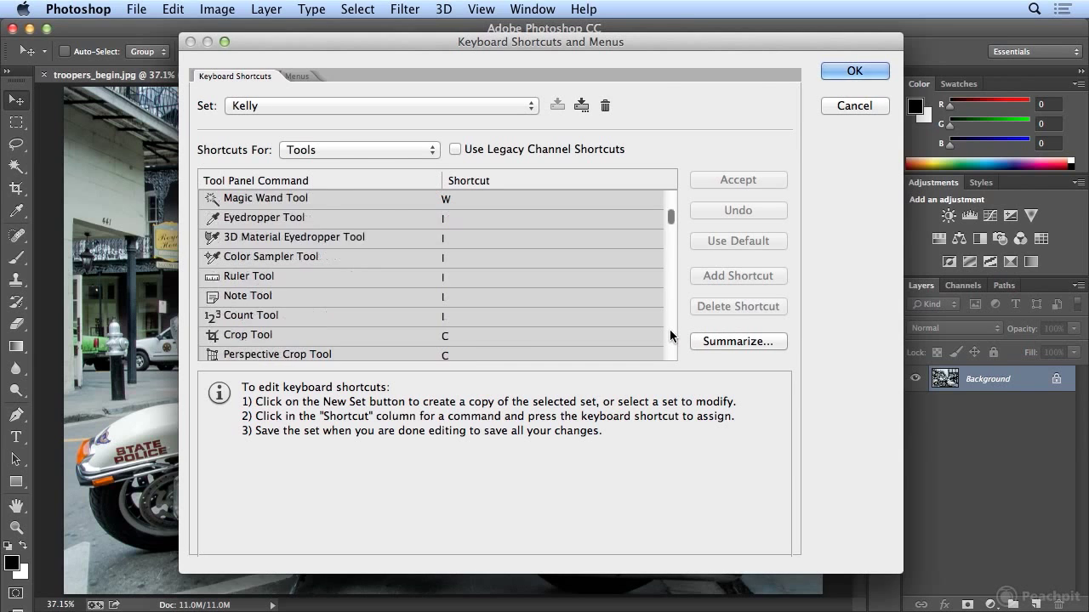
{"action": "left_click", "coordinate": [669, 330]}
{"action": "left_click", "coordinate": [669, 330]}
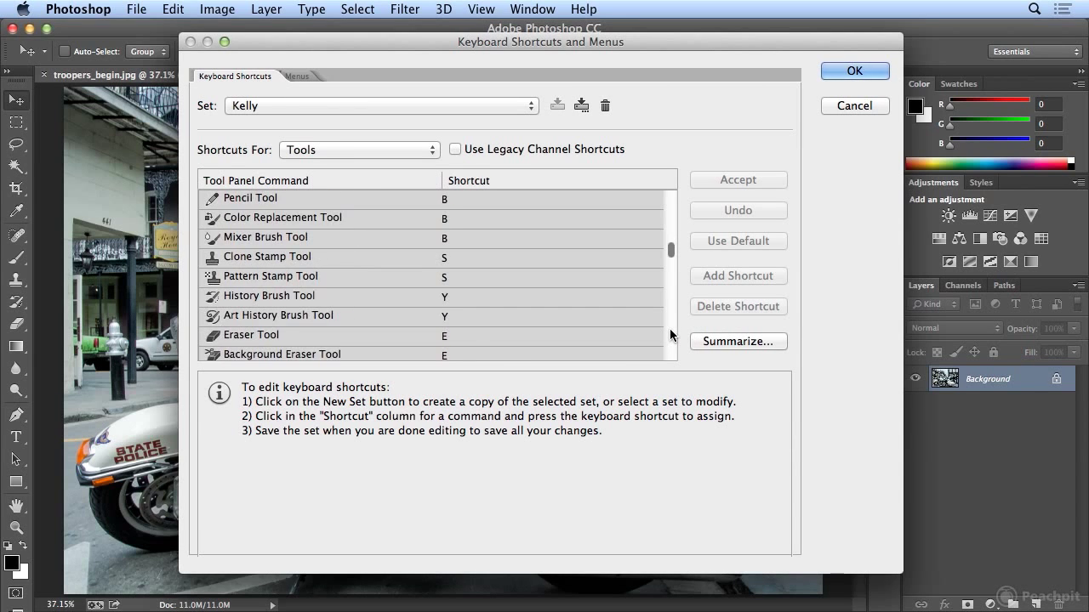
{"action": "left_click", "coordinate": [670, 335]}
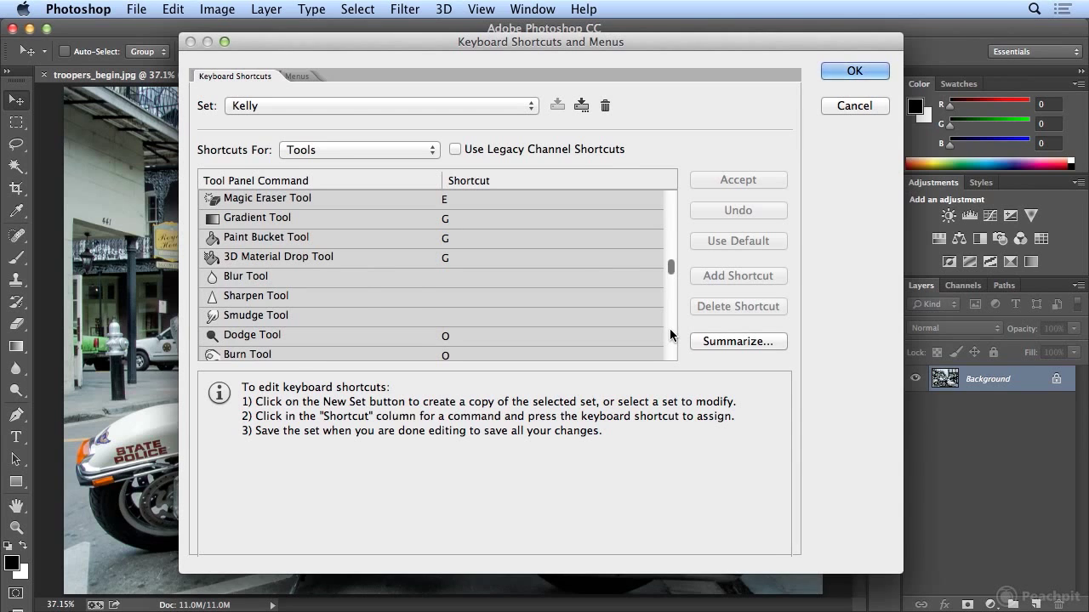
{"action": "left_click", "coordinate": [362, 283]}
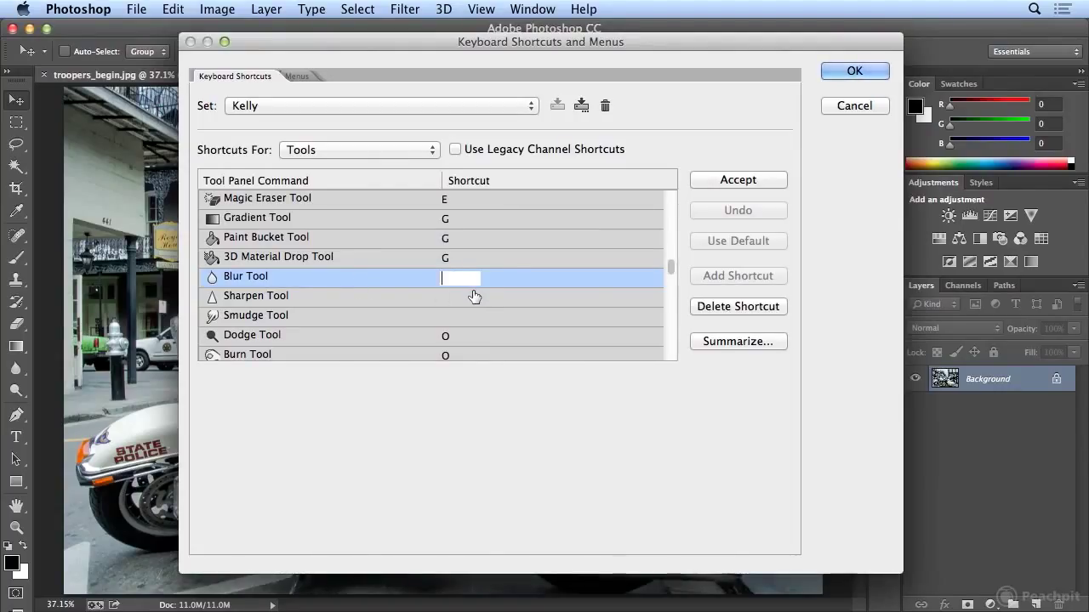
{"action": "key", "text": "r"}
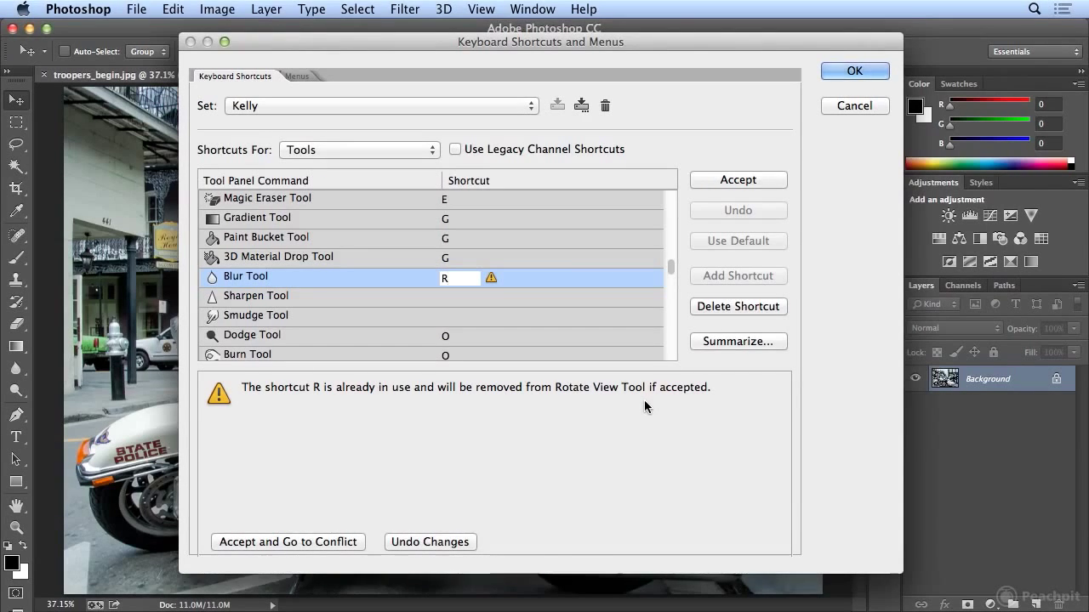
{"action": "left_click", "coordinate": [295, 539]}
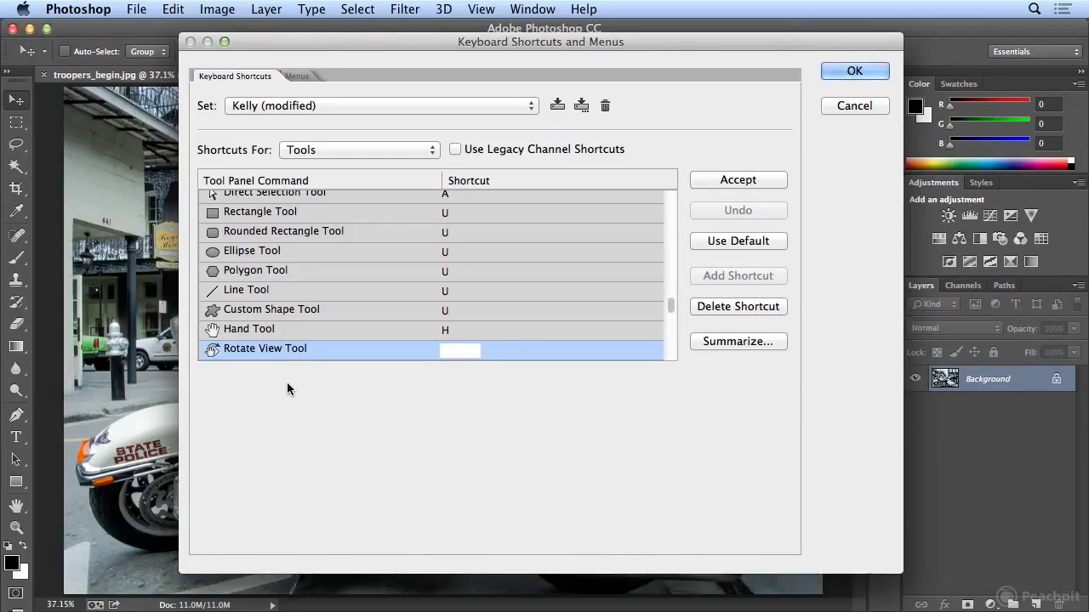
Assign F2 to the Select > Modify > Expand application command, overriding Cut, and apply the edited shortcuts
{"action": "left_click", "coordinate": [355, 150]}
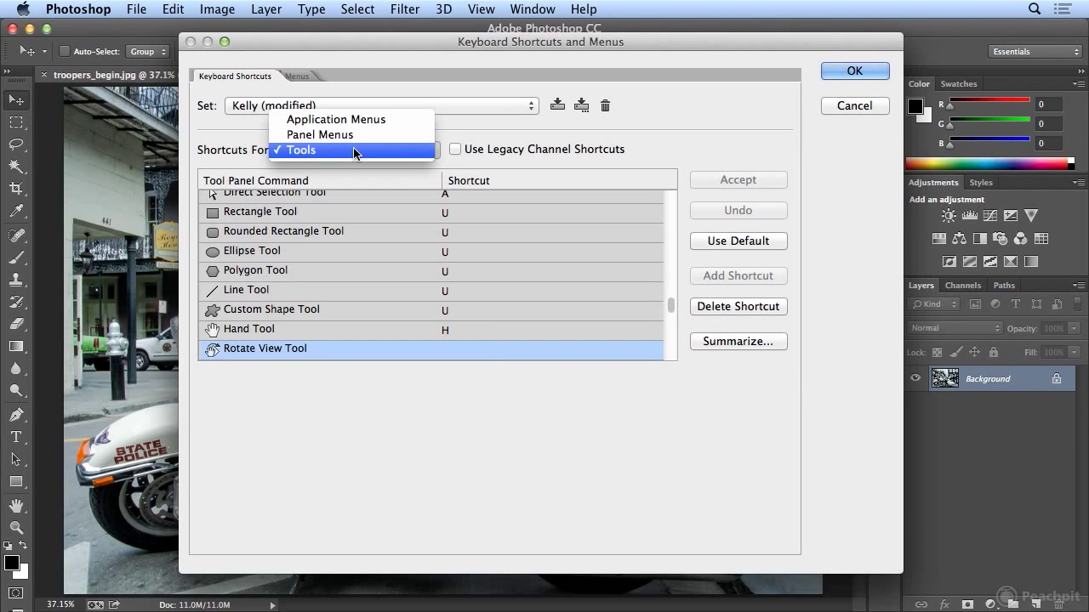
{"action": "left_click", "coordinate": [354, 124]}
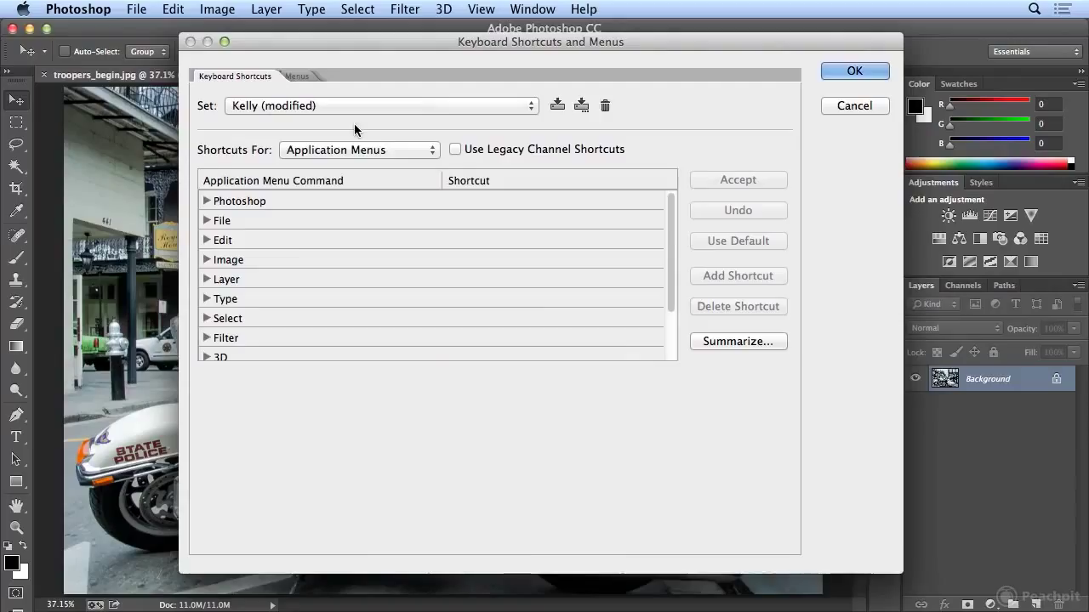
{"action": "left_click", "coordinate": [204, 318]}
{"action": "left_click_drag", "start_coordinate": [674, 214], "coordinate": [668, 289]}
{"action": "left_click", "coordinate": [474, 320]}
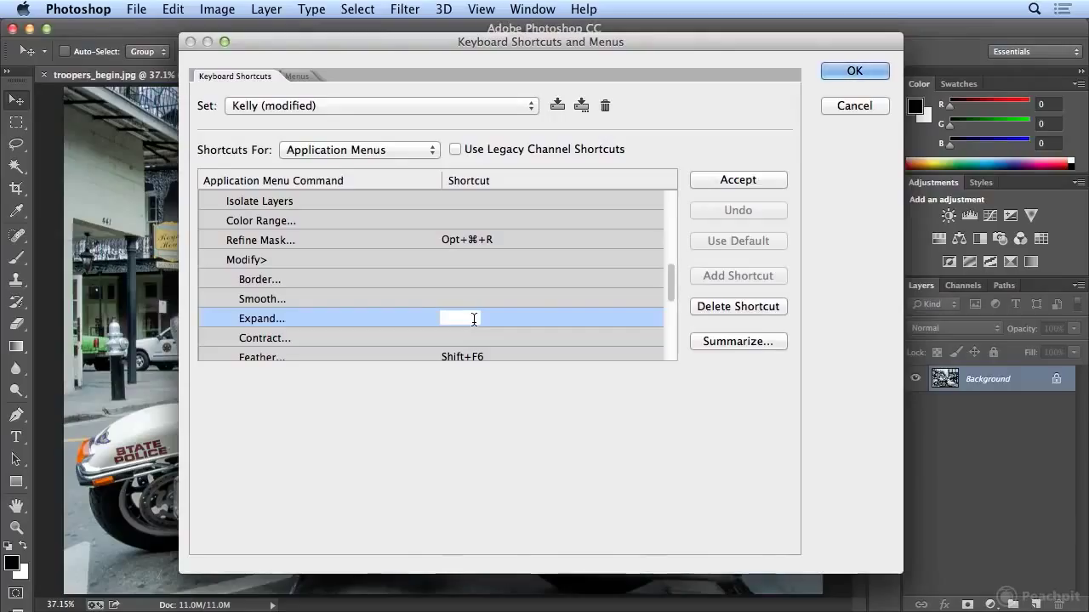
{"action": "key", "text": "F1"}
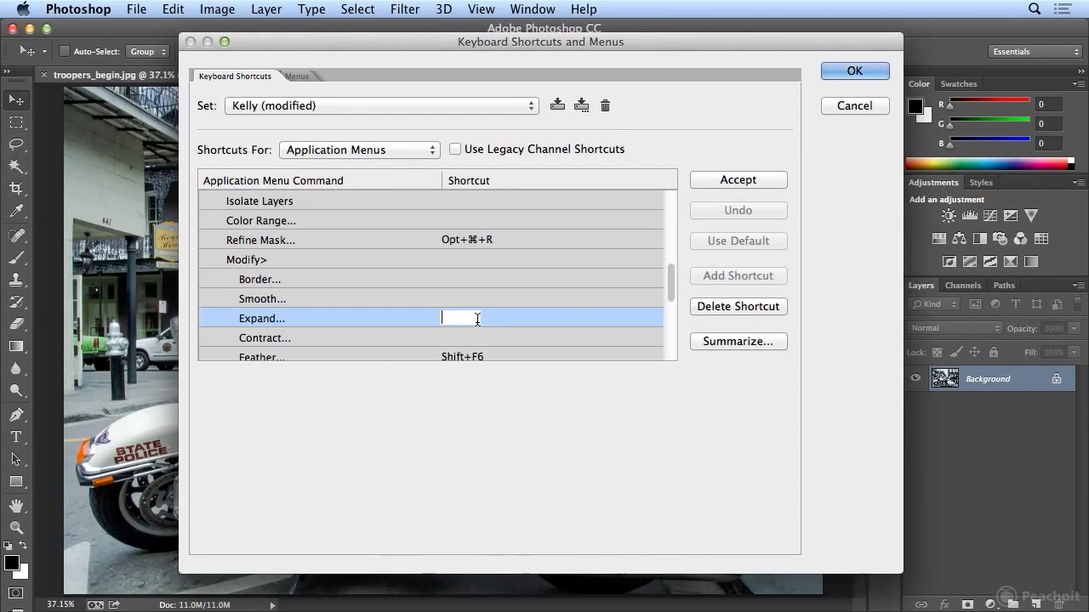
{"action": "key", "text": "F2"}
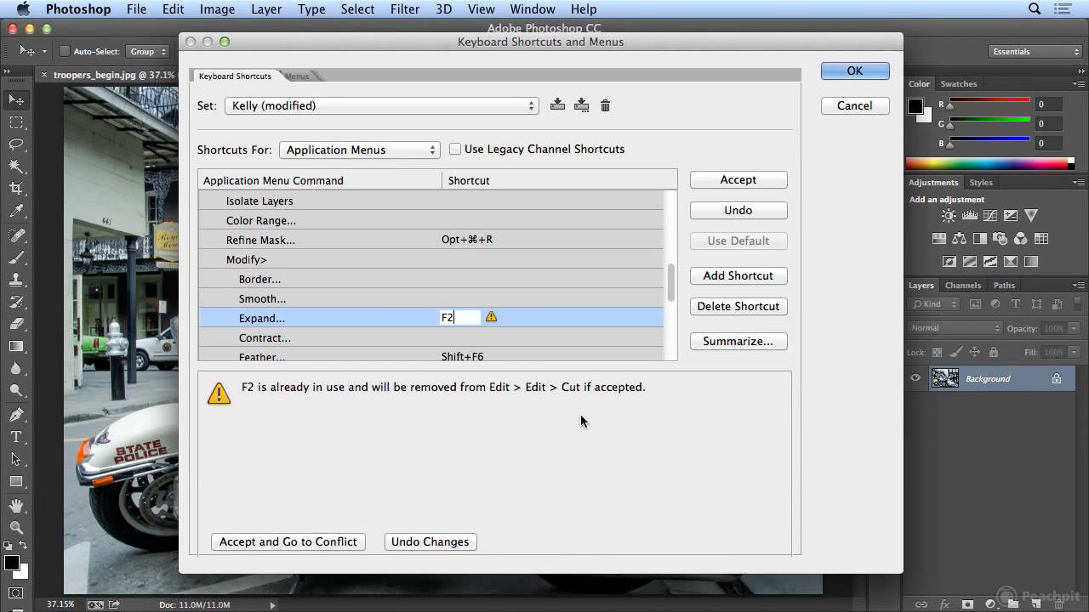
{"action": "left_click", "coordinate": [762, 176]}
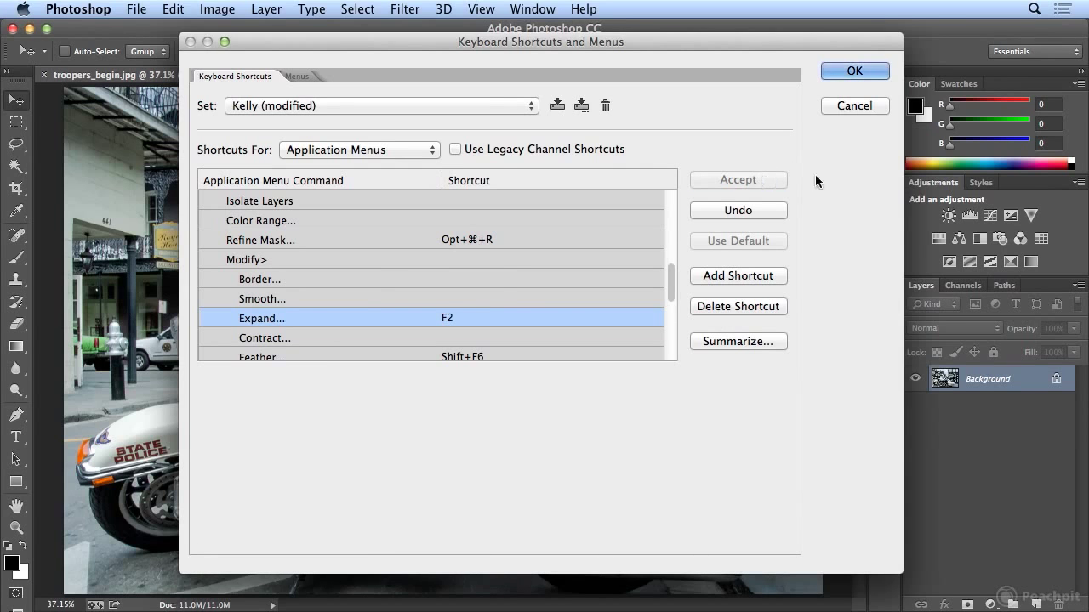
{"action": "left_click", "coordinate": [870, 70]}
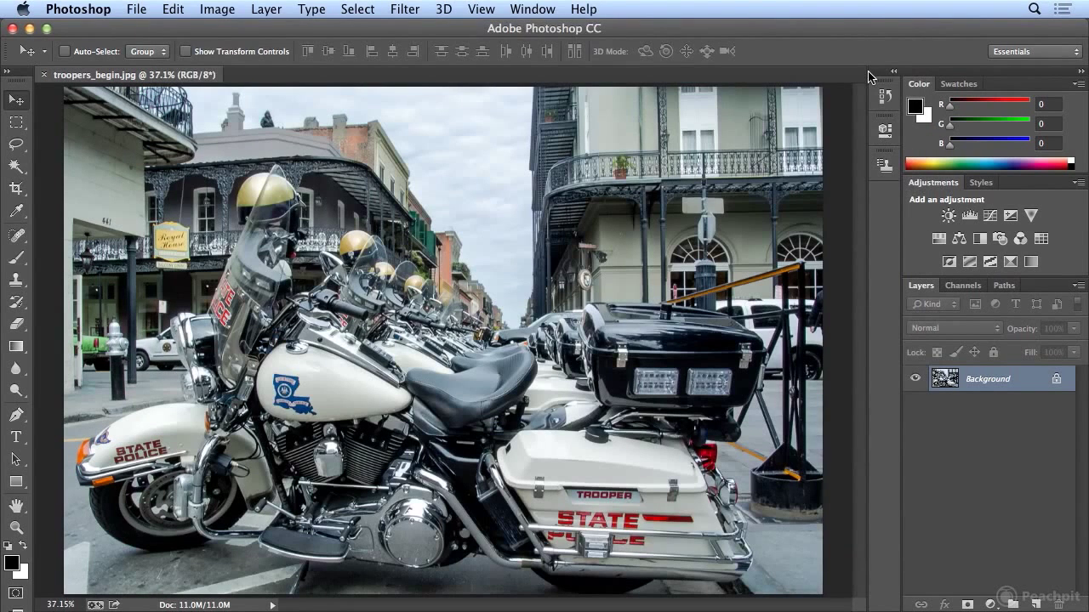
Test the custom shortcuts for the Blur Tool and, with a rectangular marquee around the front helmet, for Expand Selection, cancelling the expansion
{"action": "key", "text": "F2"}
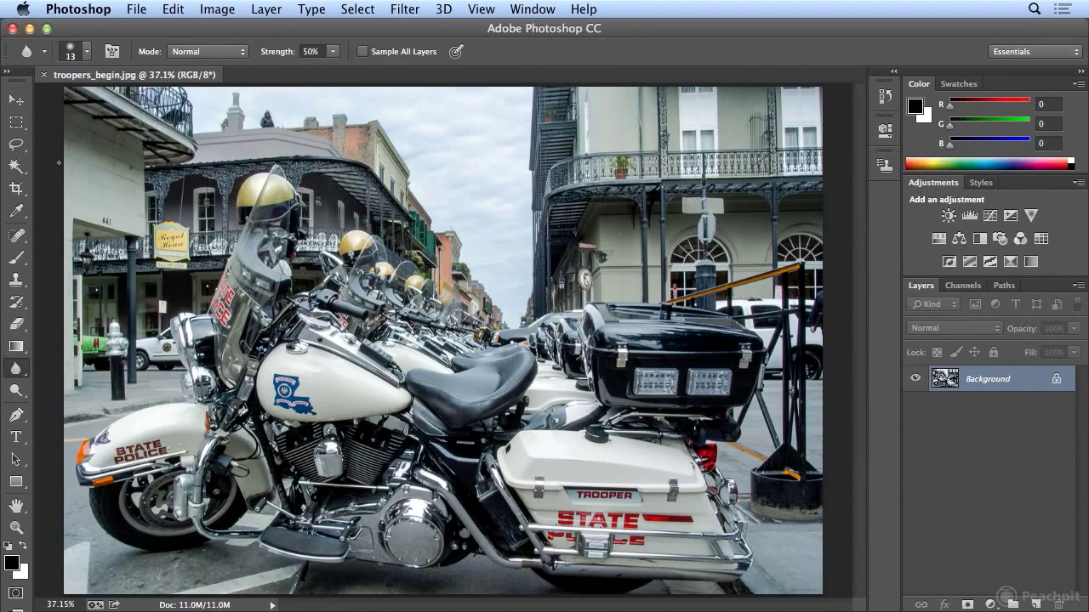
{"action": "left_click", "coordinate": [16, 124]}
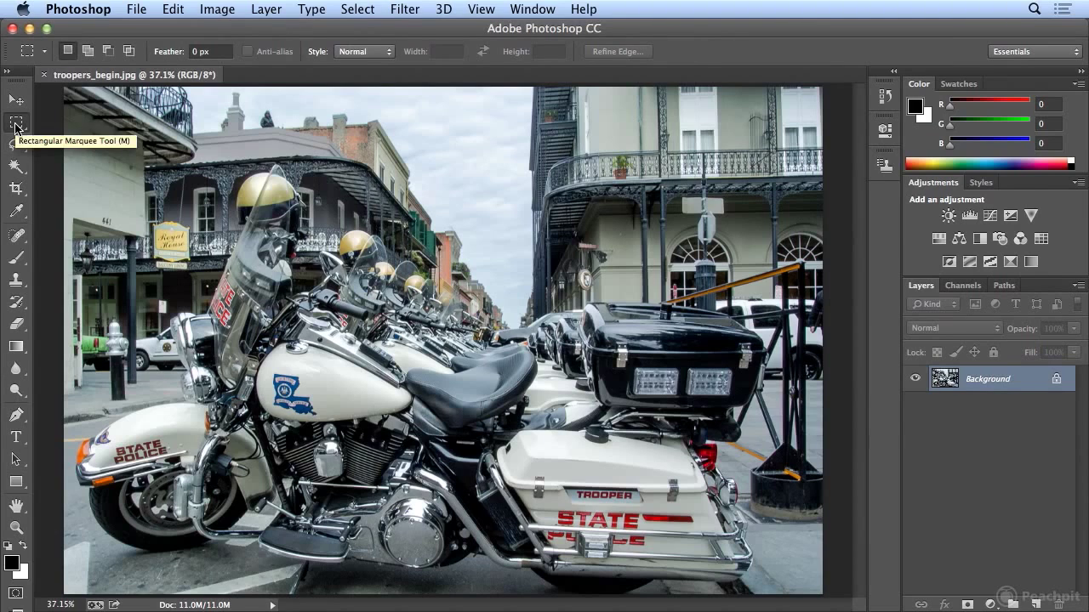
{"action": "left_click_drag", "start_coordinate": [328, 251], "coordinate": [343, 266]}
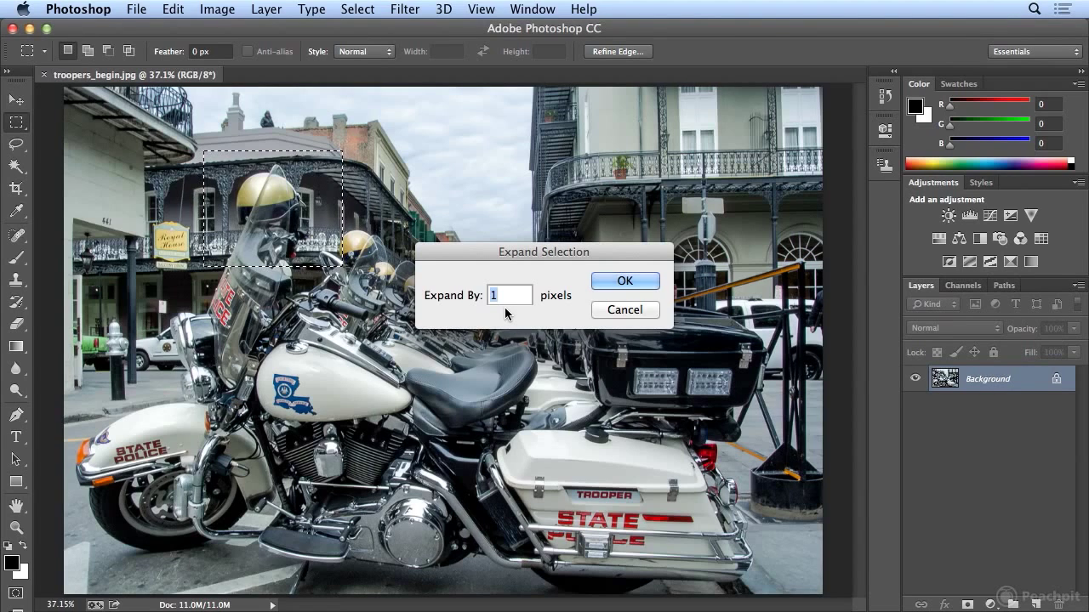
{"action": "left_click", "coordinate": [627, 310]}
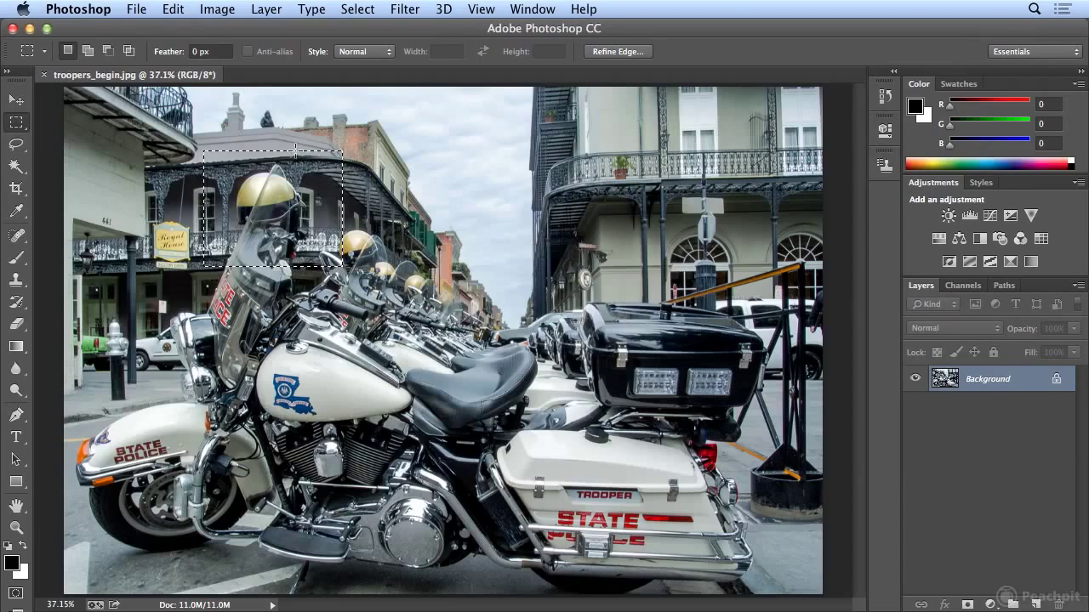
Review the commands and shortcuts listed under View, Layer, Image and Edit
{"action": "left_click", "coordinate": [266, 9]}
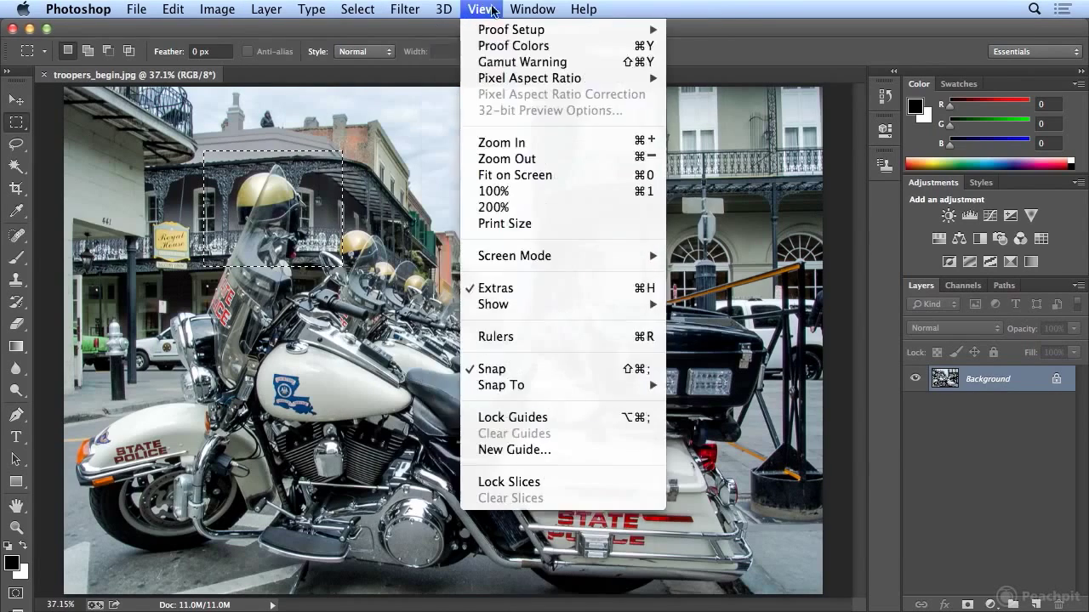
{"action": "mouse_move", "coordinate": [328, 7]}
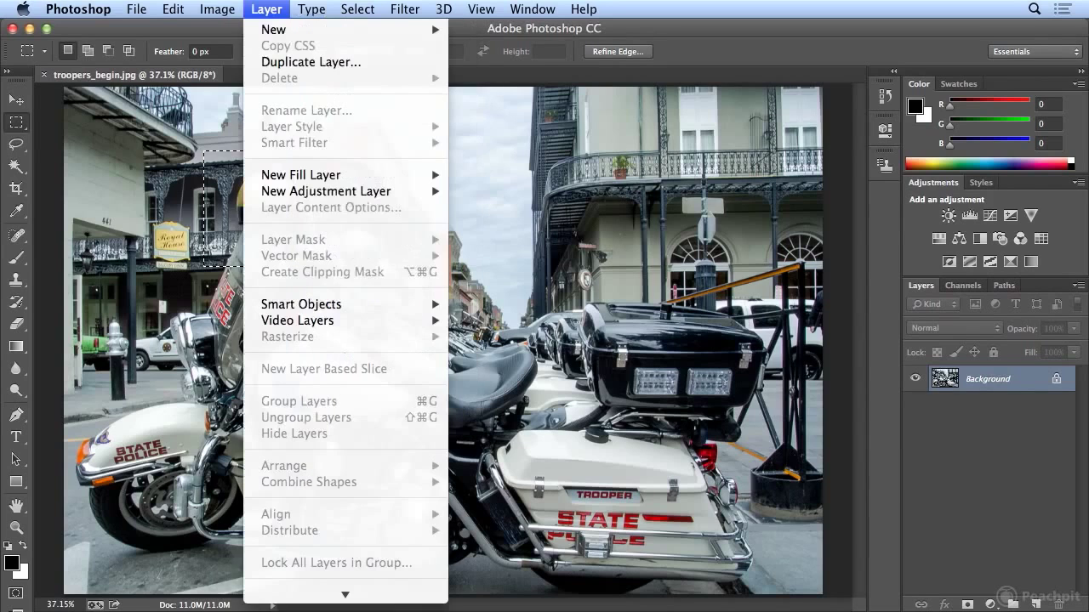
{"action": "mouse_move", "coordinate": [217, 8]}
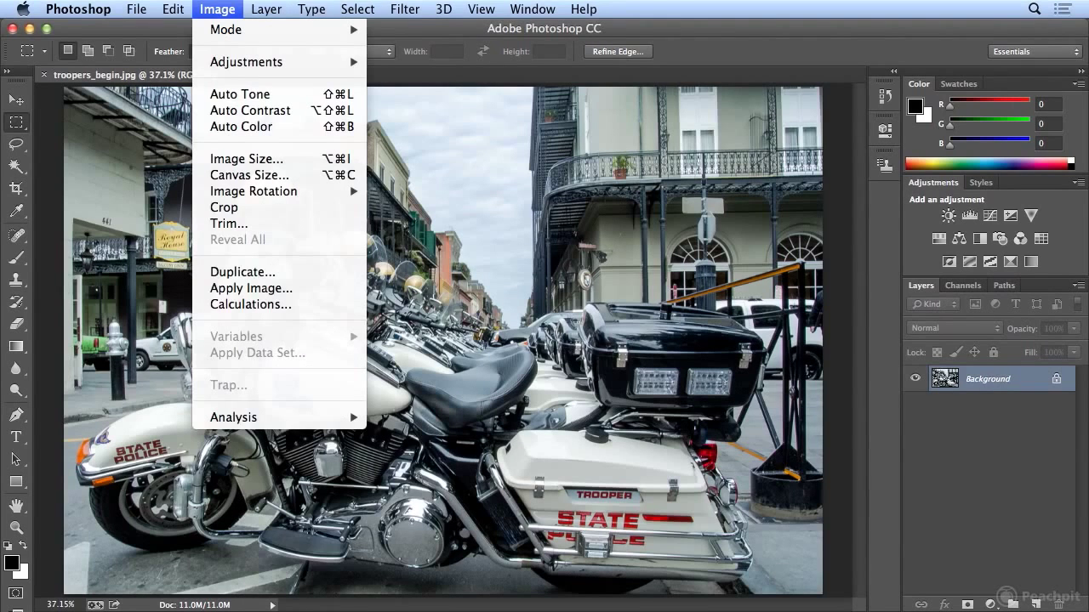
{"action": "left_click", "coordinate": [216, 8]}
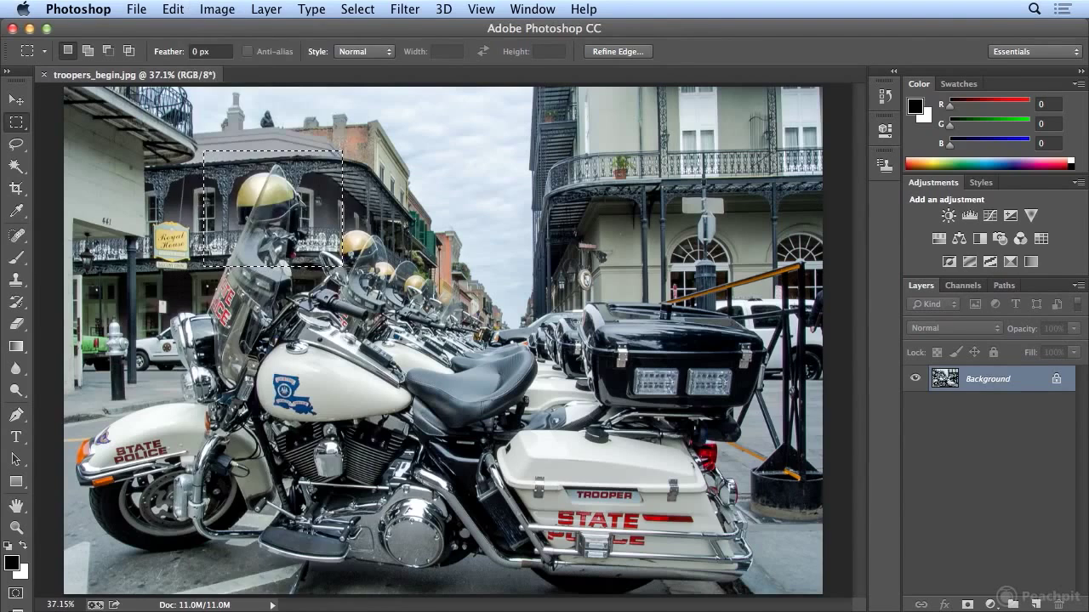
{"action": "left_click", "coordinate": [172, 8]}
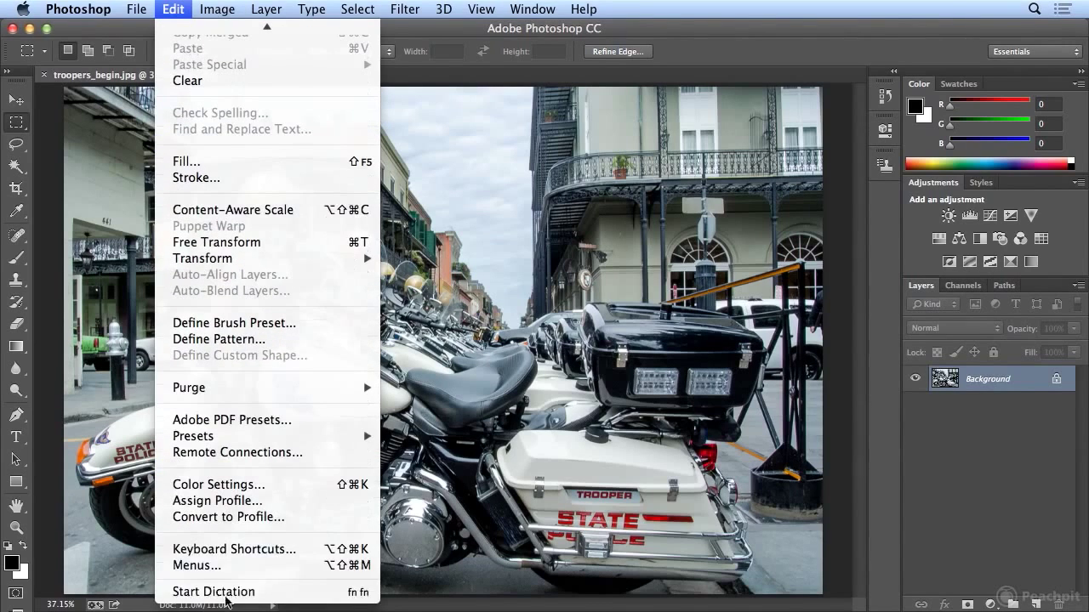